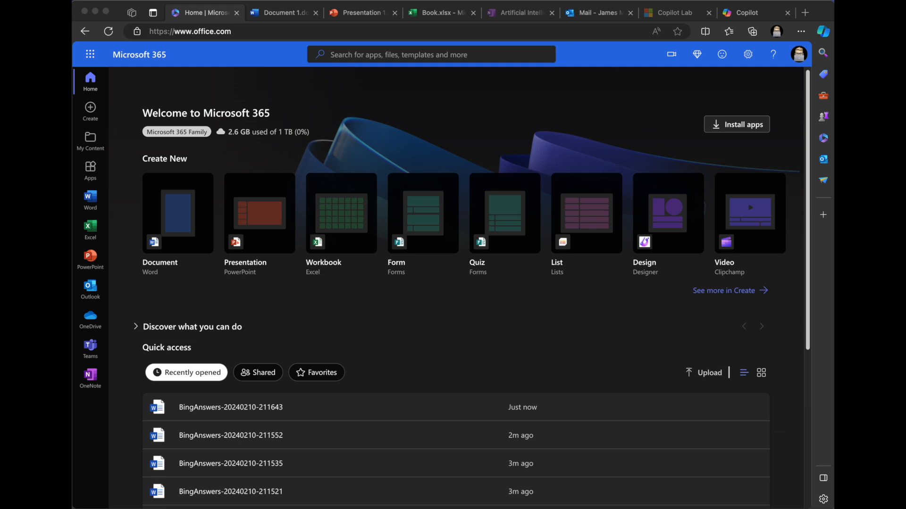
Step: In the blank Word document, generate a Copilot draft describing Copilot Pro's pricing, features, differences from standard Copilot, Microsoft 365 integration, rival AI comparison and benefiting industries
click(293, 11)
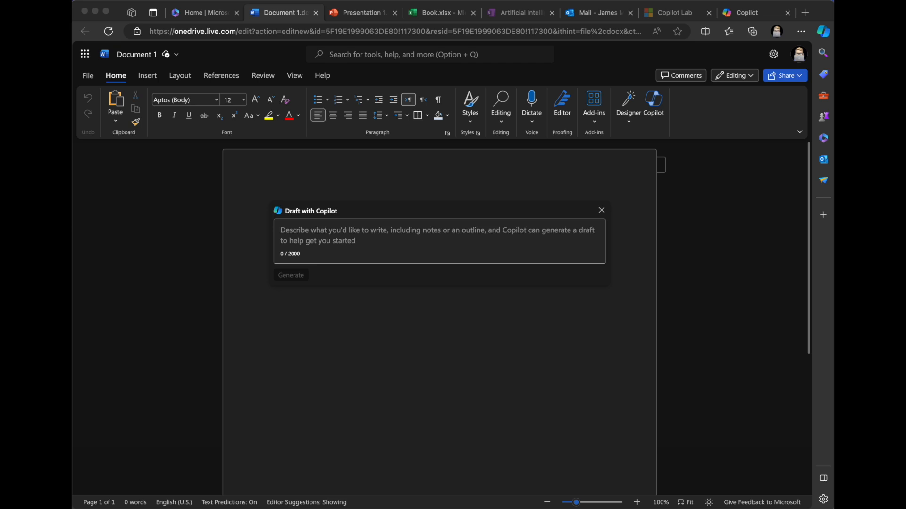
click(389, 238)
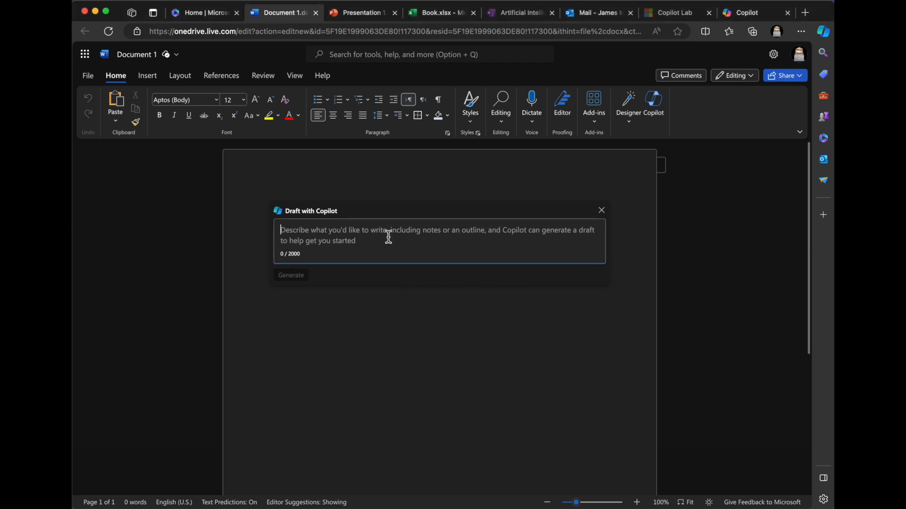
right_click(388, 237)
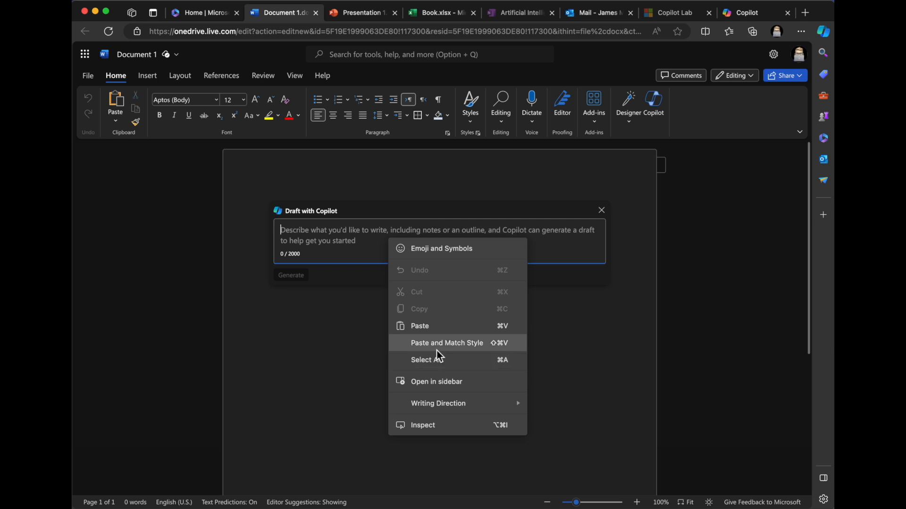
click(430, 332)
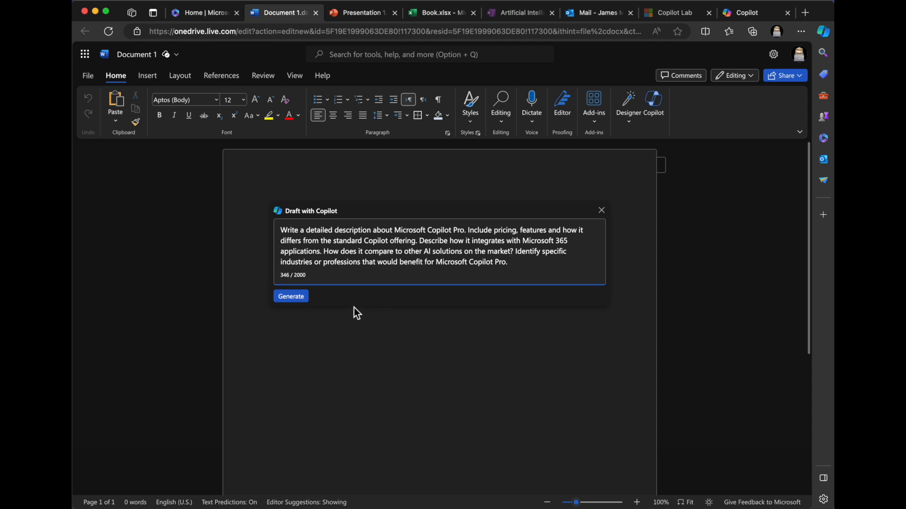
click(292, 297)
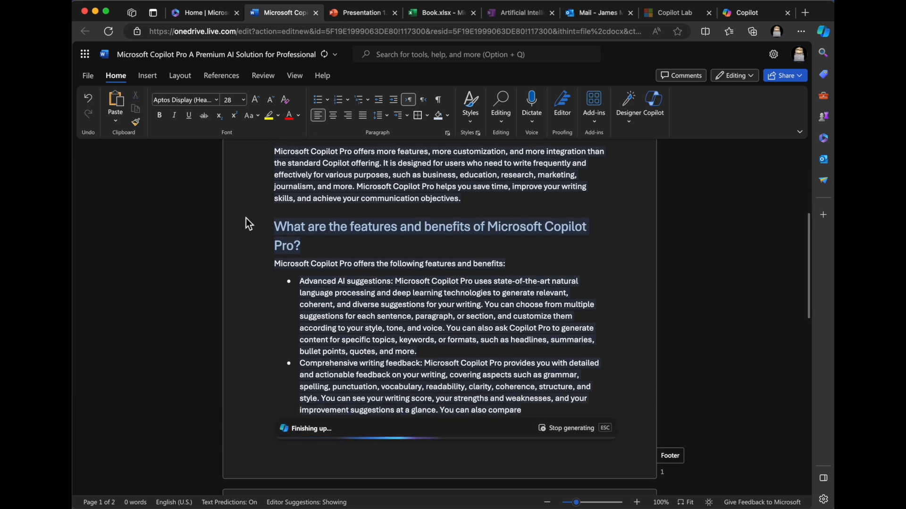
Step: Review the Copilot-generated draft through to its last section and keep it in the document
scroll(245, 217, down, 2)
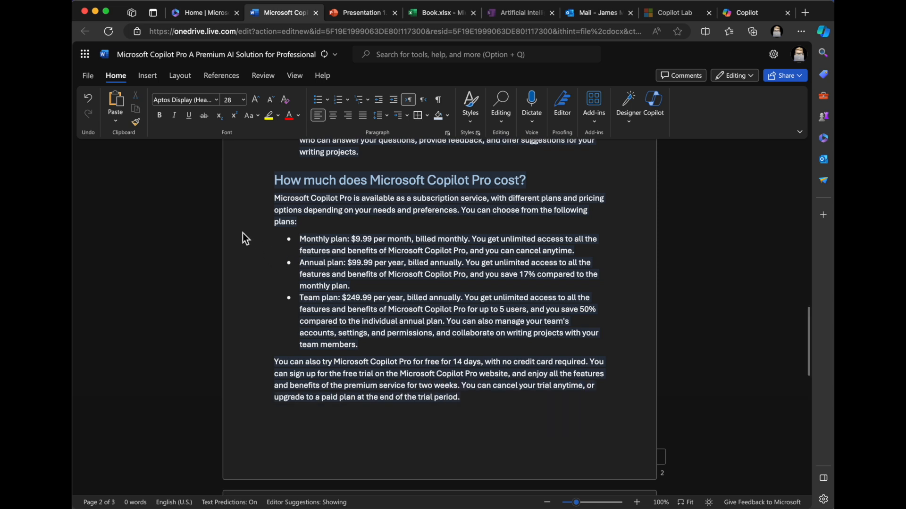
scroll(236, 225, down, 3)
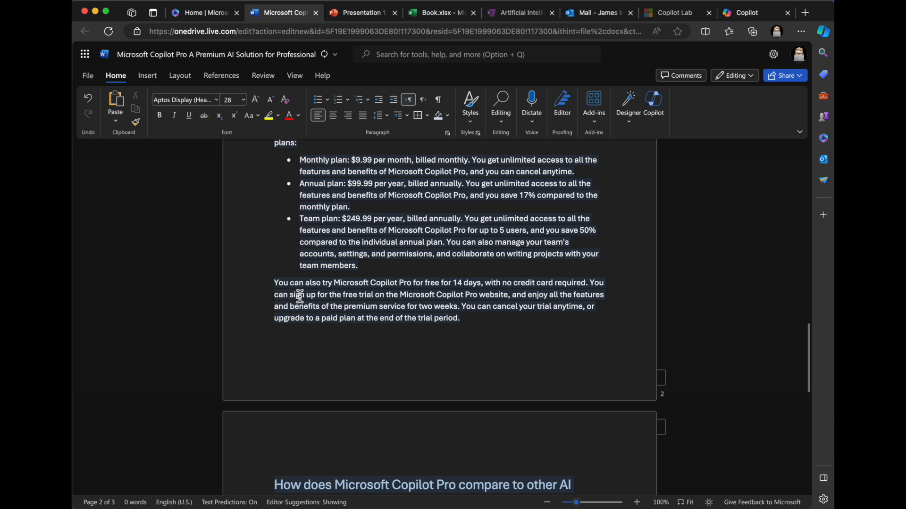
scroll(272, 278, down, 5)
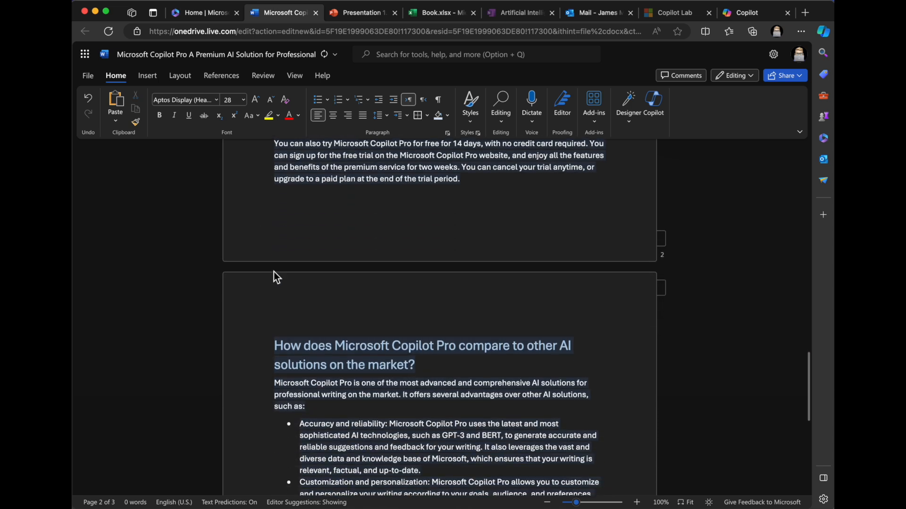
scroll(269, 270, down, 3)
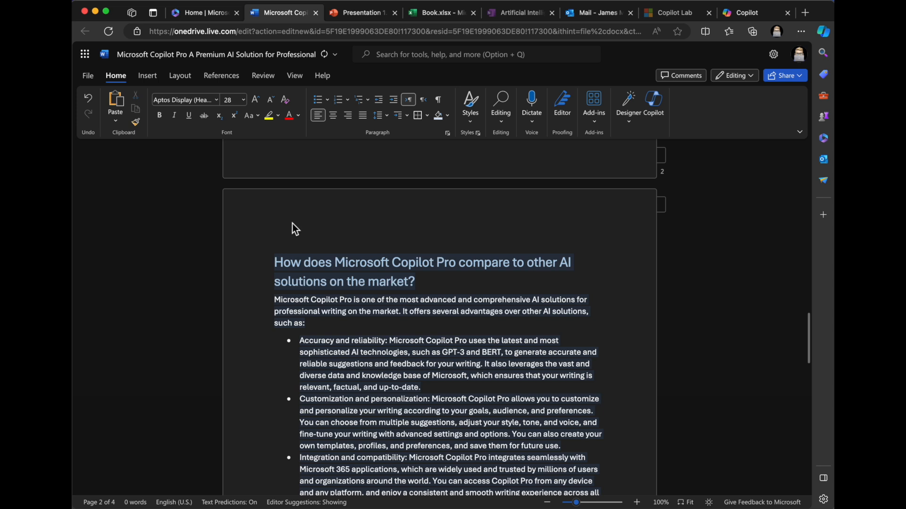
scroll(273, 255, down, 2)
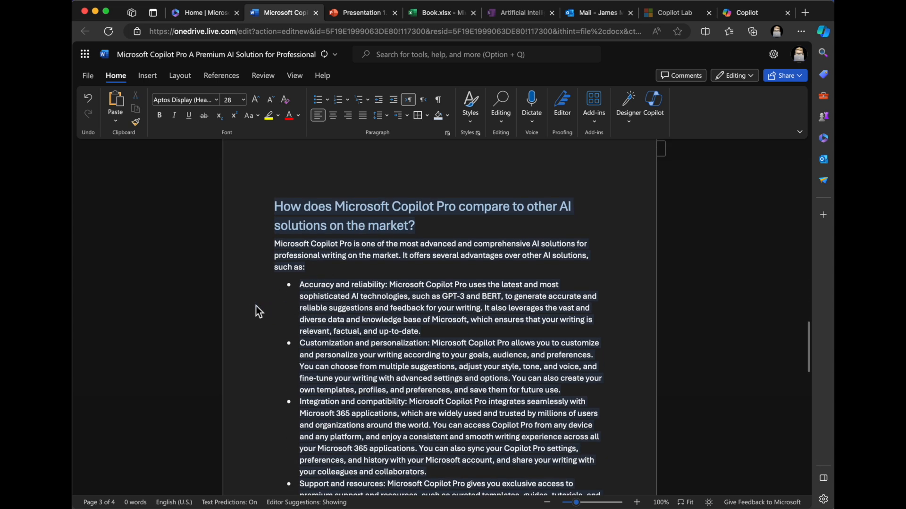
scroll(258, 311, down, 2)
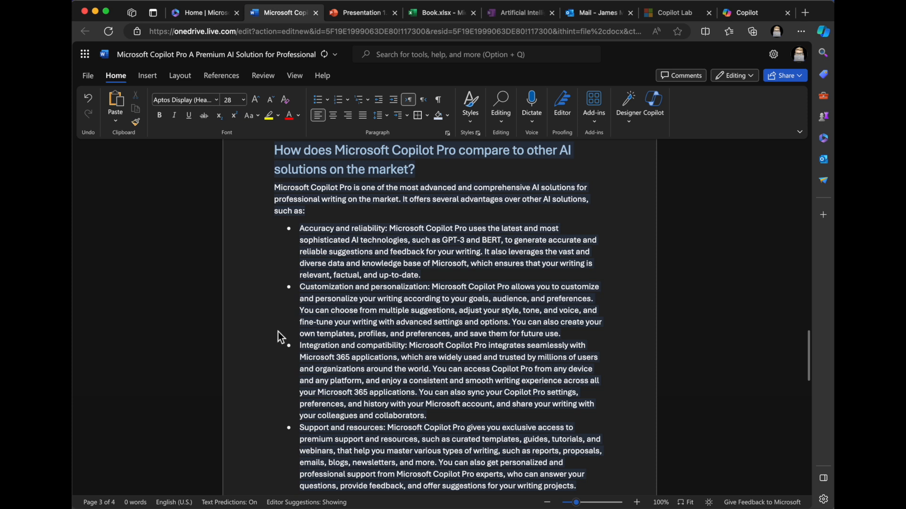
scroll(278, 335, down, 1)
scroll(279, 332, down, 5)
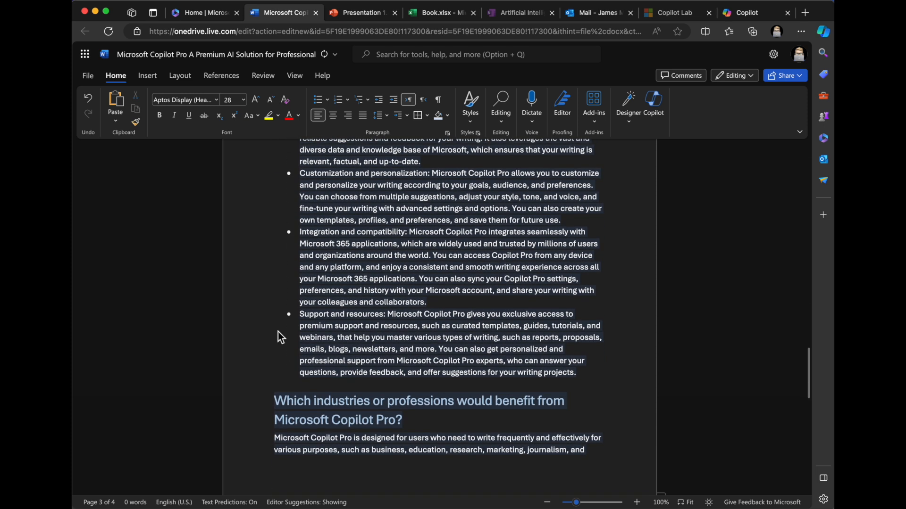
scroll(255, 326, down, 4)
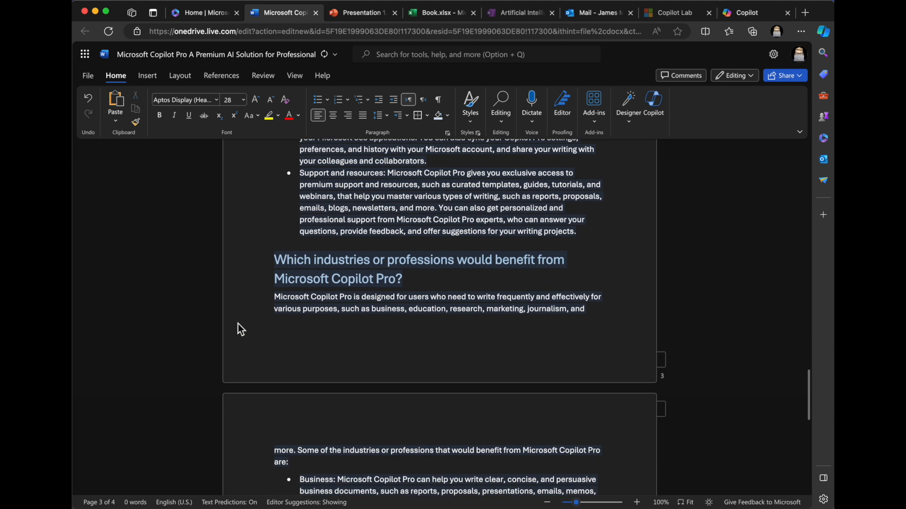
scroll(238, 324, down, 8)
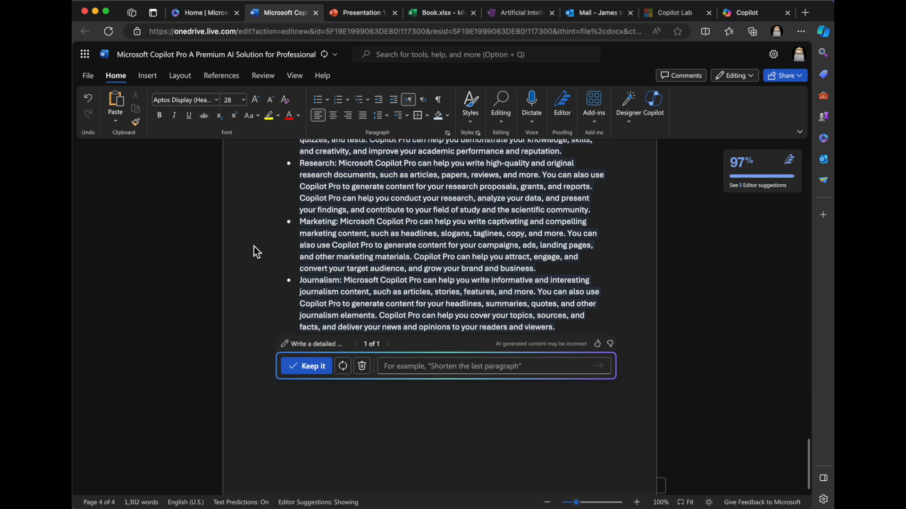
click(307, 367)
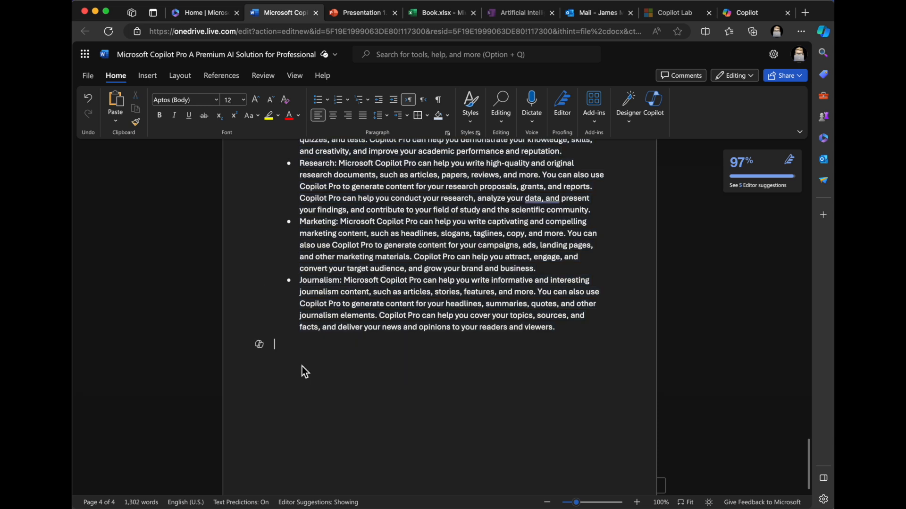
Step: Examine the kept draft from its title through the features, pricing, AI comparison and industries sections
scroll(313, 365, up, 10)
scroll(313, 364, up, 15)
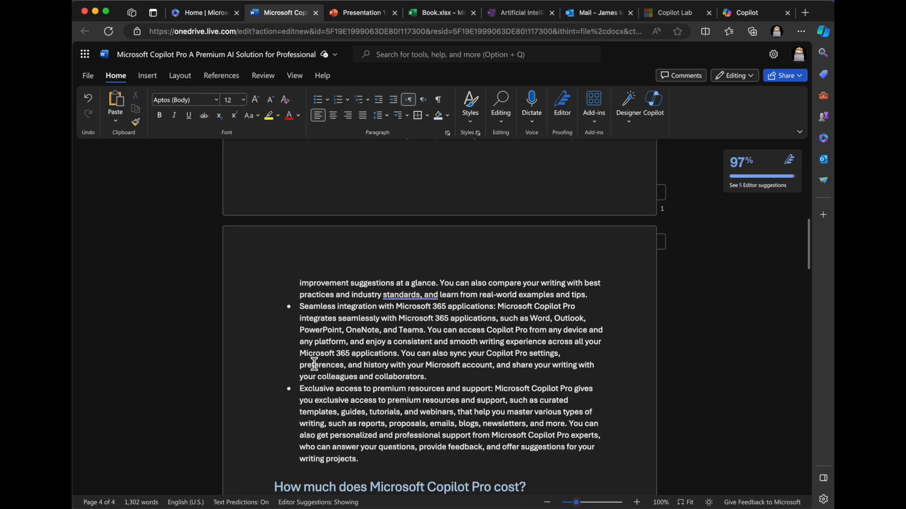
scroll(314, 364, up, 15)
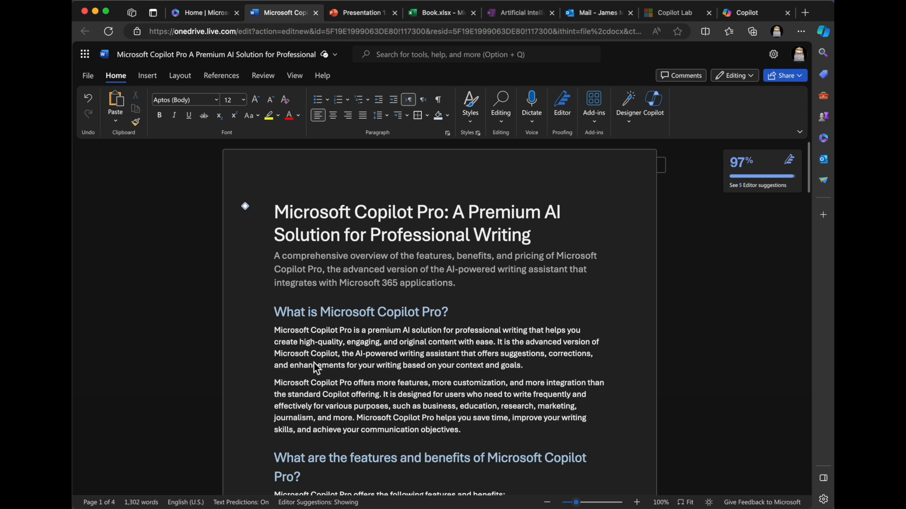
scroll(257, 334, down, 5)
scroll(257, 339, down, 6)
scroll(259, 340, down, 10)
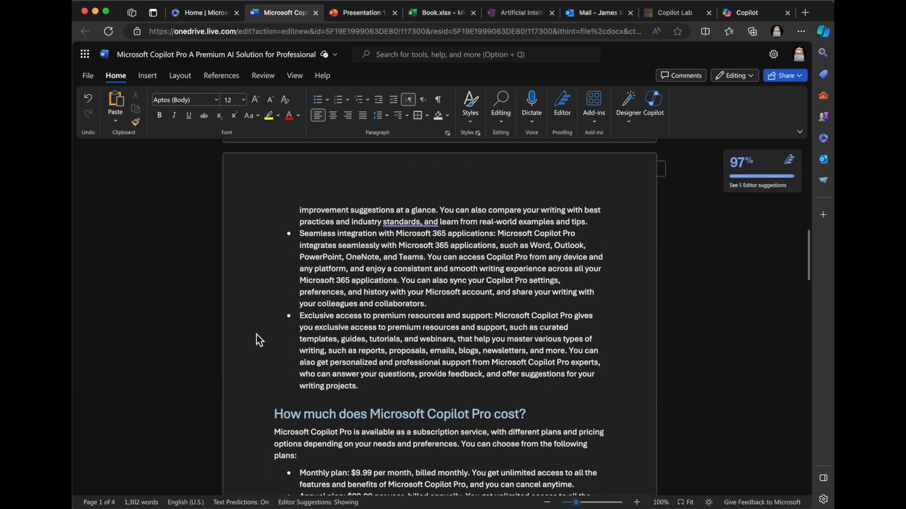
scroll(257, 335, down, 8)
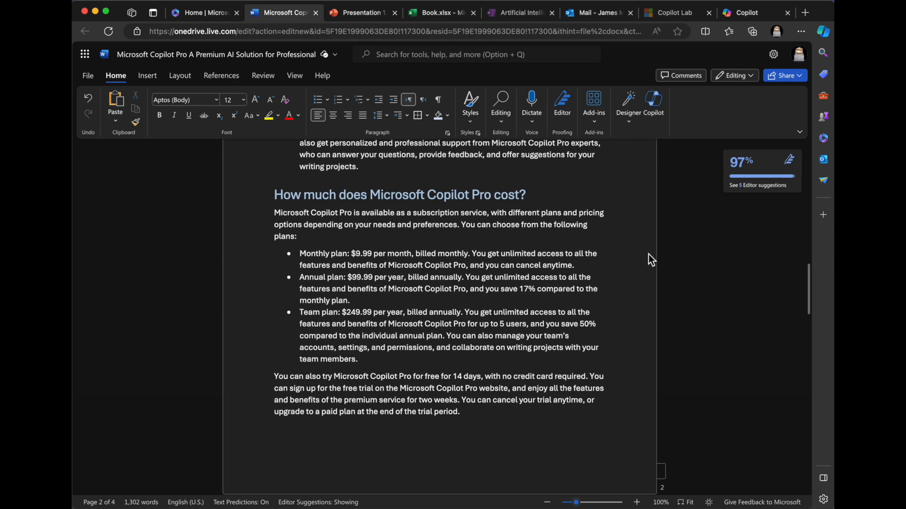
scroll(404, 330, down, 2)
scroll(404, 330, down, 9)
scroll(414, 345, down, 6)
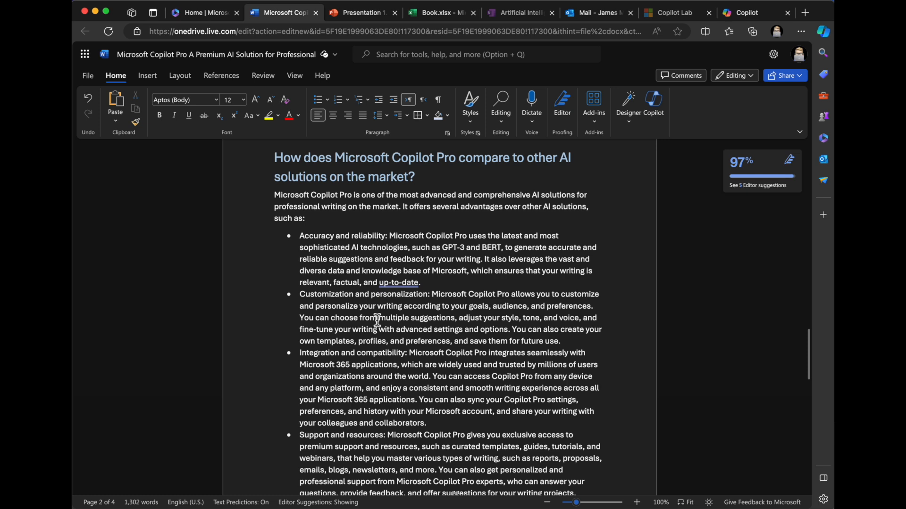
scroll(378, 320, down, 5)
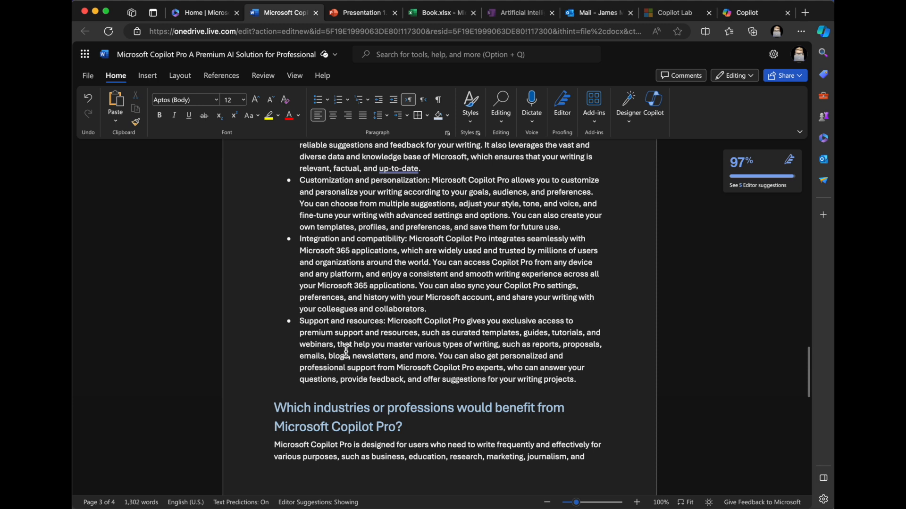
scroll(345, 351, up, 2)
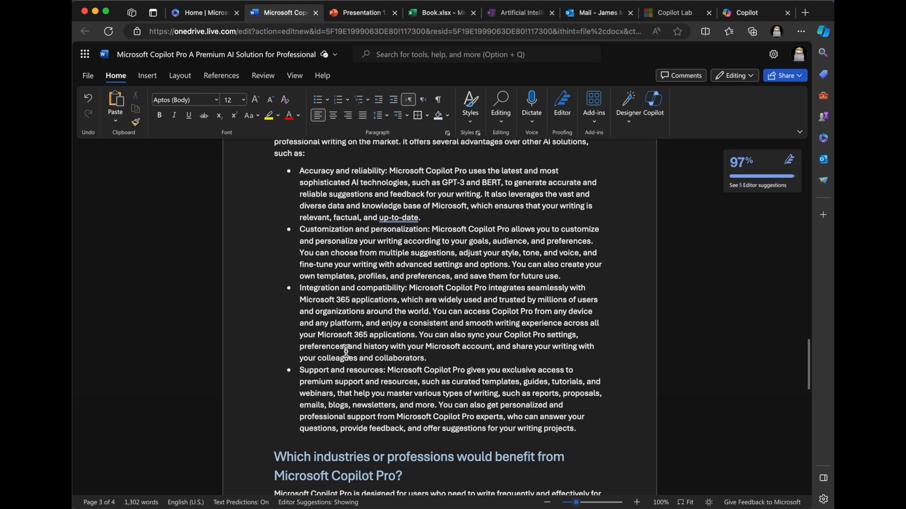
scroll(346, 351, down, 13)
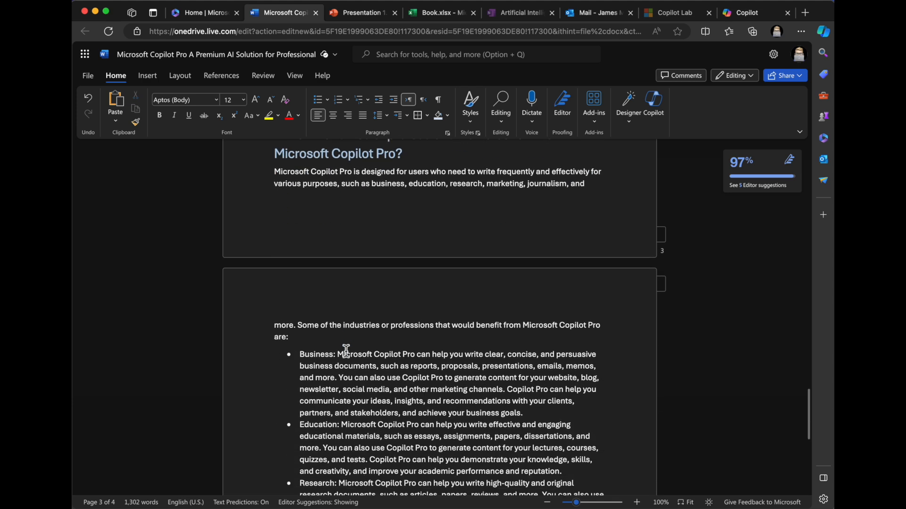
scroll(346, 351, down, 8)
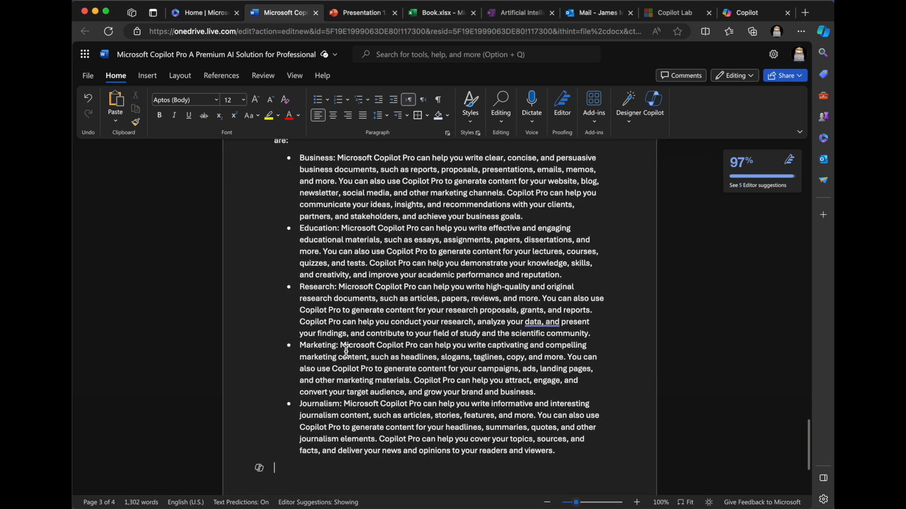
scroll(345, 351, down, 3)
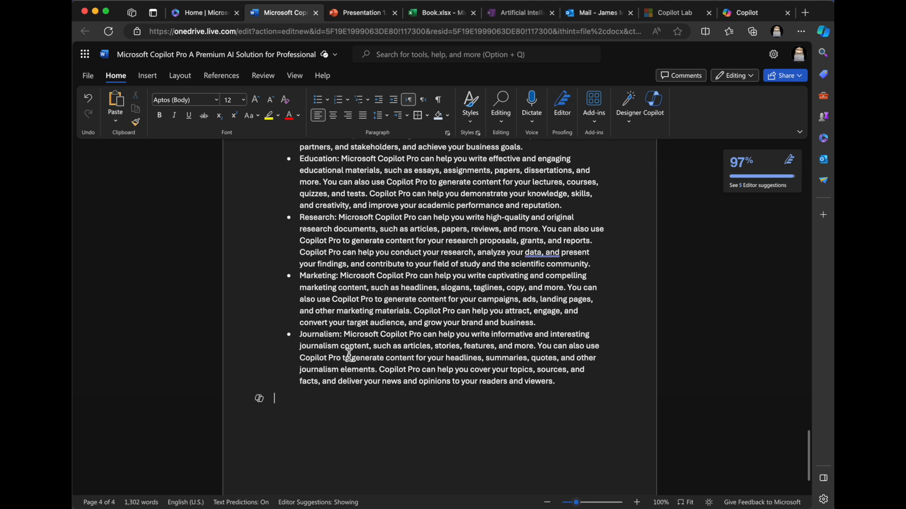
Step: Recheck the opening sections of the document, then skim the rest through to the end of the Journalism bullet
scroll(375, 237, up, 20)
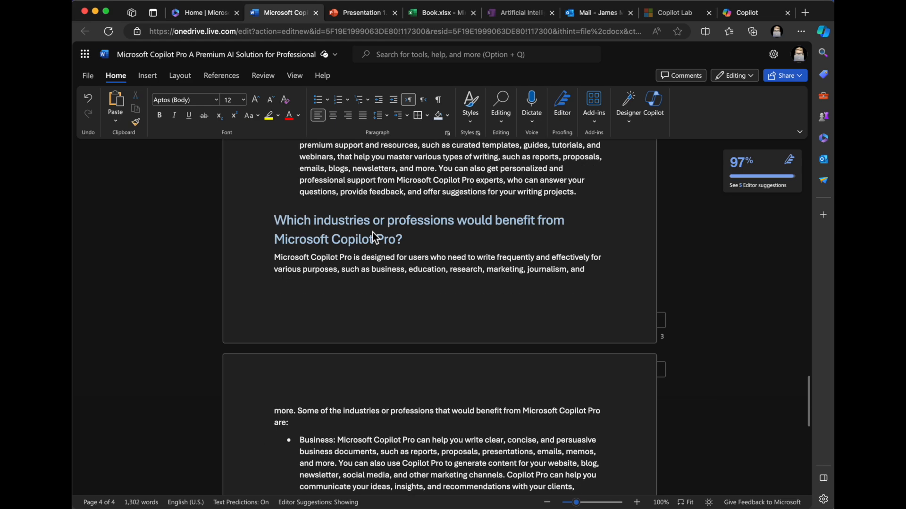
scroll(373, 233, up, 20)
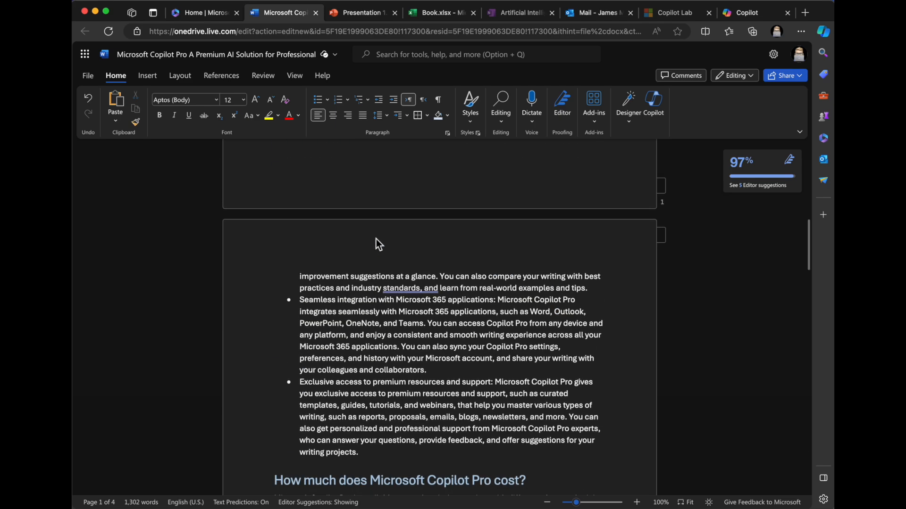
scroll(376, 241, up, 2)
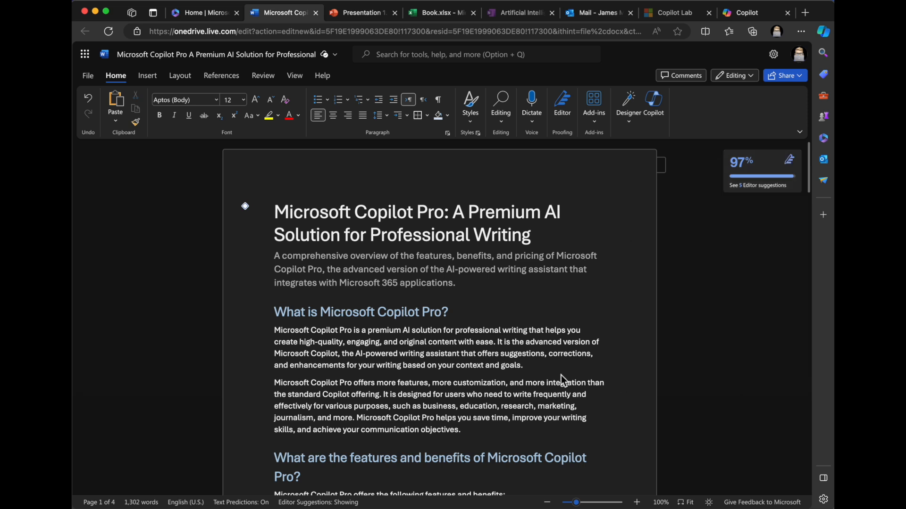
scroll(570, 376, down, 5)
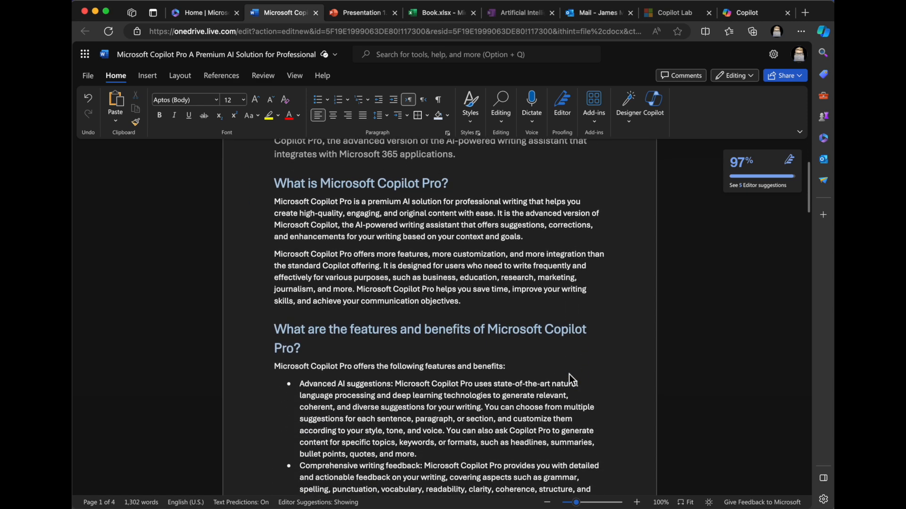
scroll(570, 376, up, 4)
scroll(570, 376, down, 8)
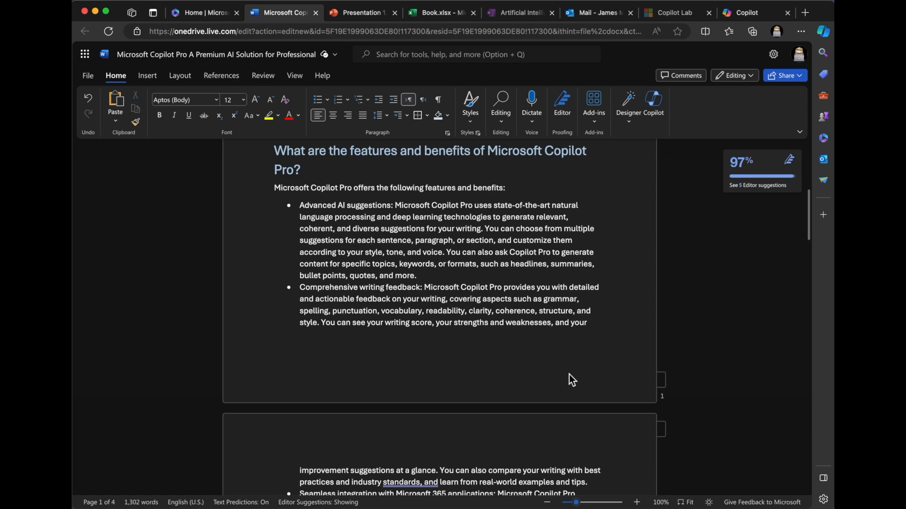
scroll(569, 374, up, 8)
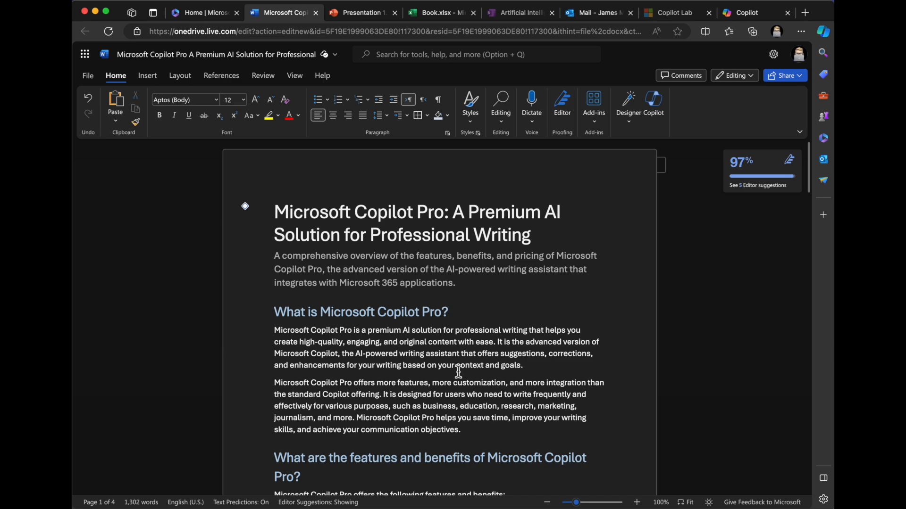
scroll(480, 391, down, 15)
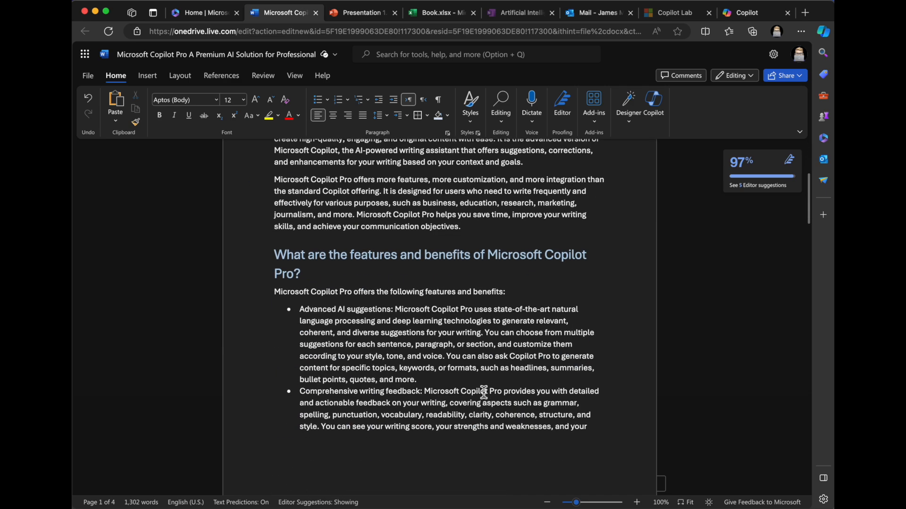
scroll(484, 392, down, 15)
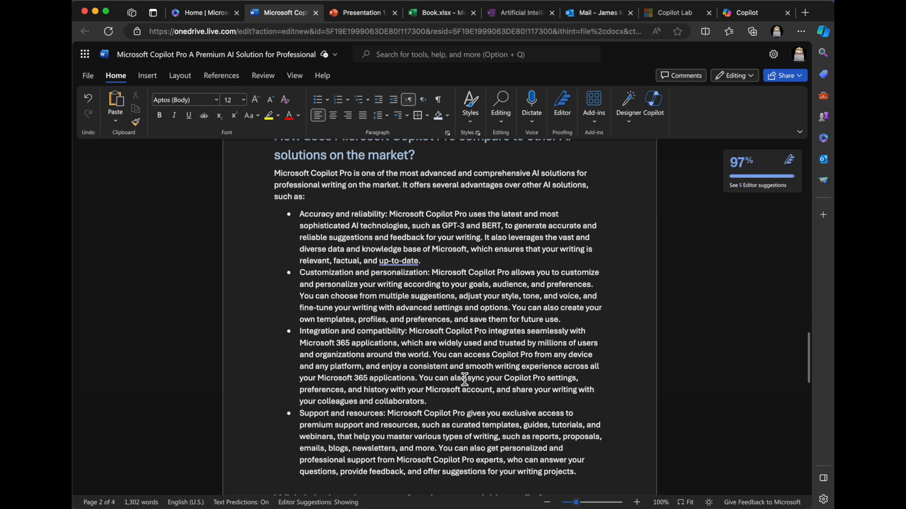
scroll(464, 380, down, 15)
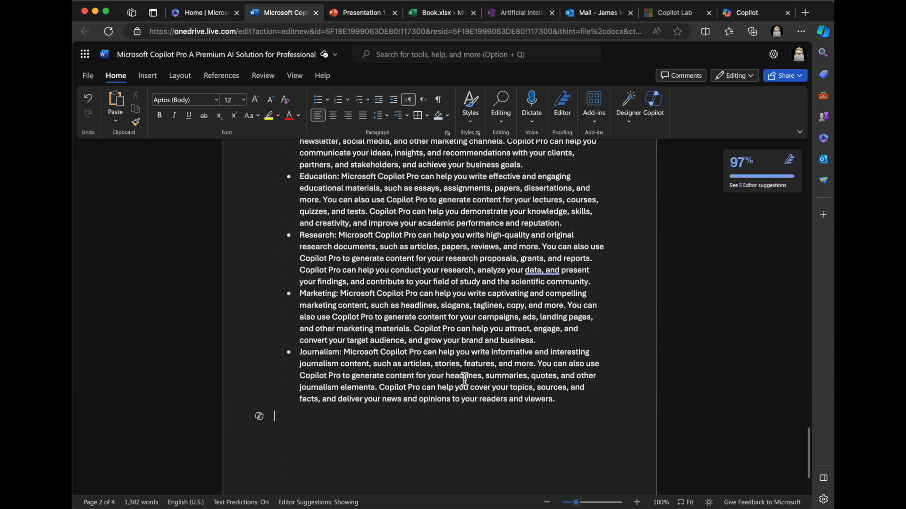
scroll(465, 380, down, 1)
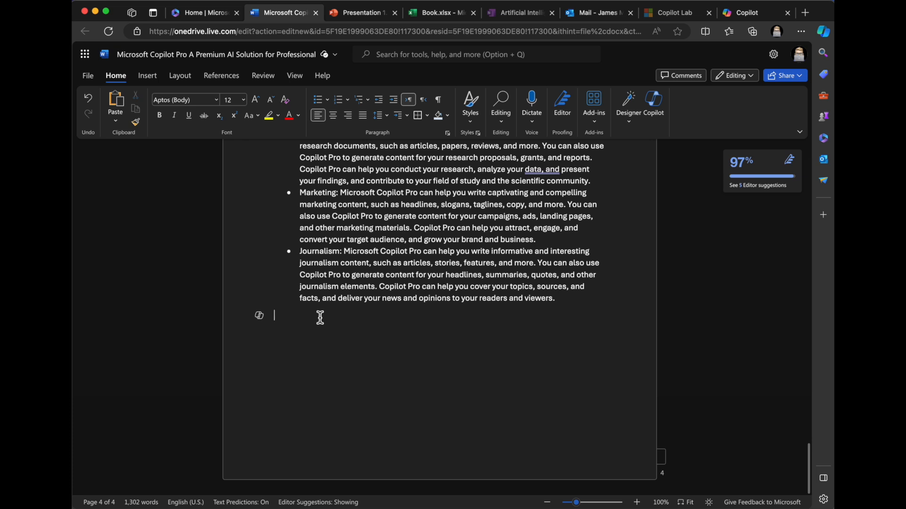
Step: Below the Journalism bullet, have Copilot draft from "Write a short summary that I can use to share with the document." and keep the result
click(259, 318)
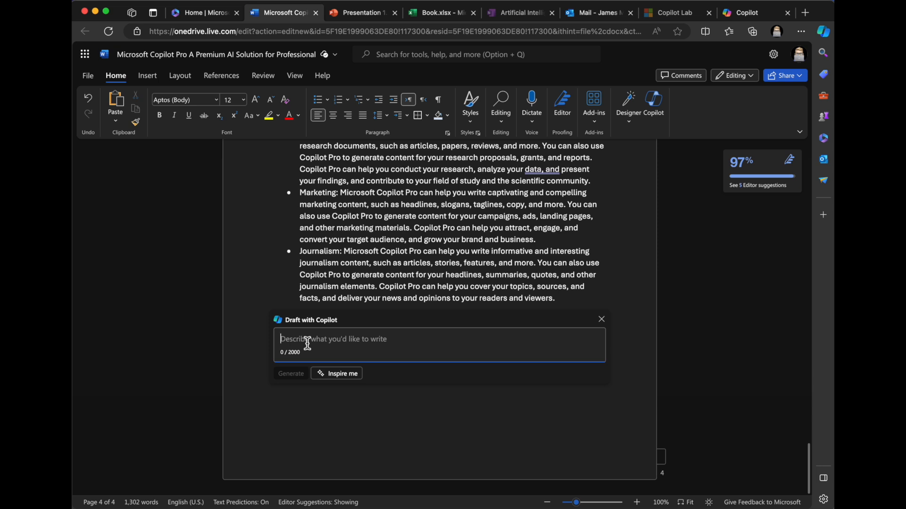
text(Wr)
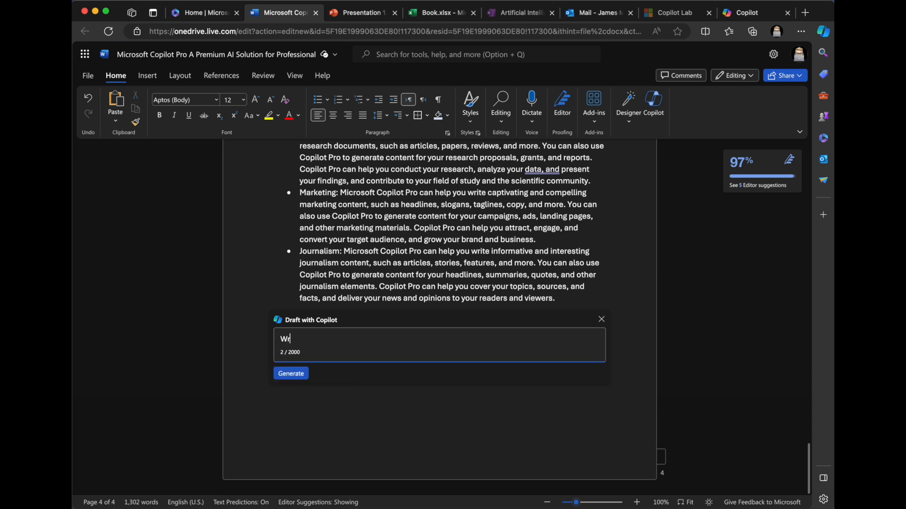
text(ite a short summary that I can use to do)
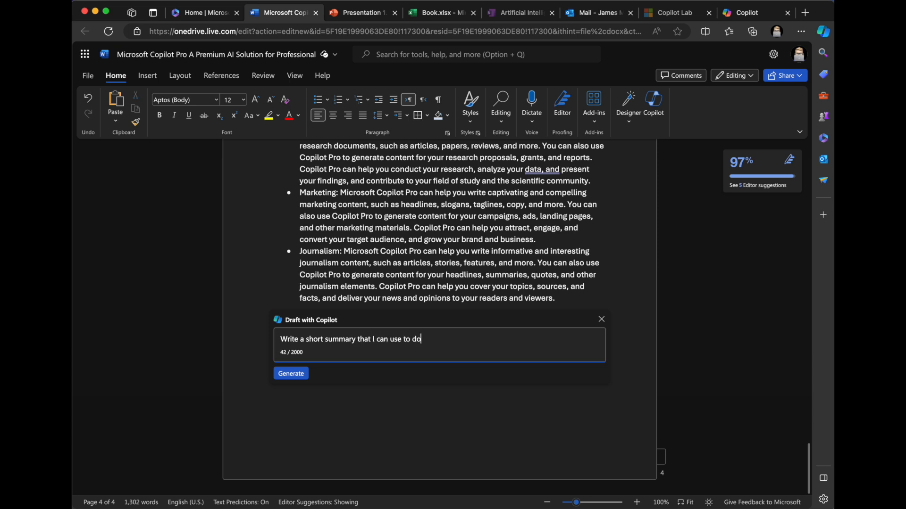
key(BackSpace)
key(BackSpace)
text(share with the documen)
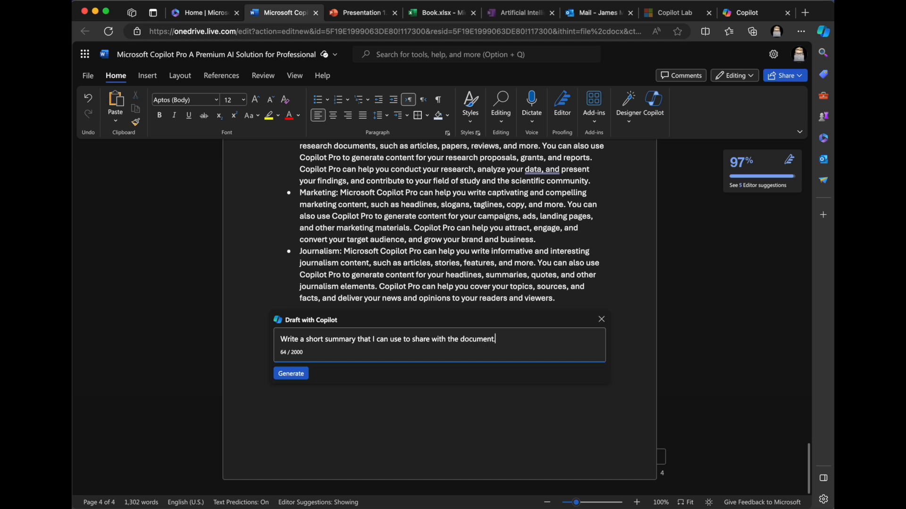
text(t.)
key(shift+Return)
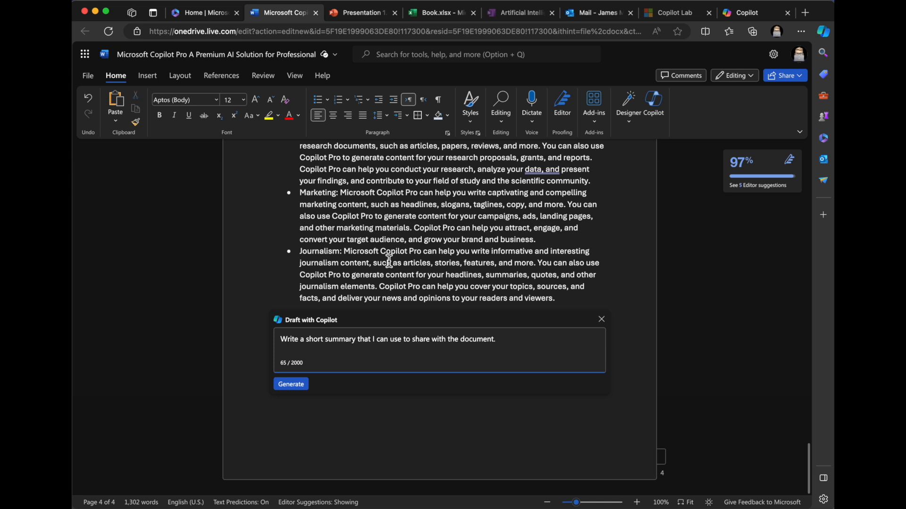
click(297, 383)
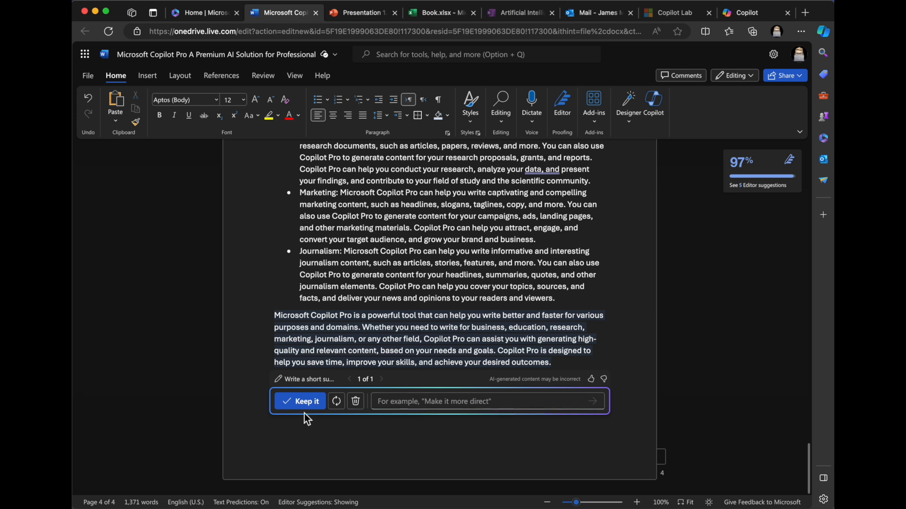
click(297, 383)
click(277, 390)
click(307, 402)
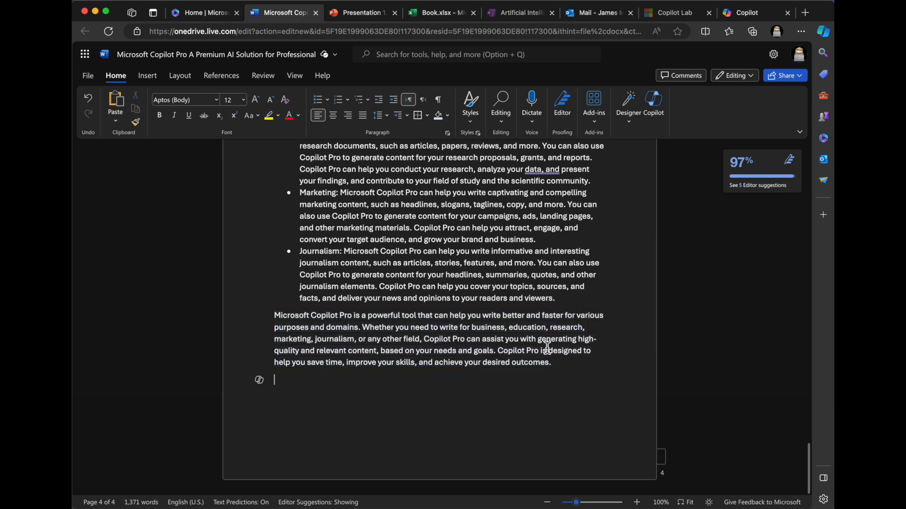
Step: Insert blank lines between the Journalism bullet and the generated summary paragraph
click(589, 305)
key(Return)
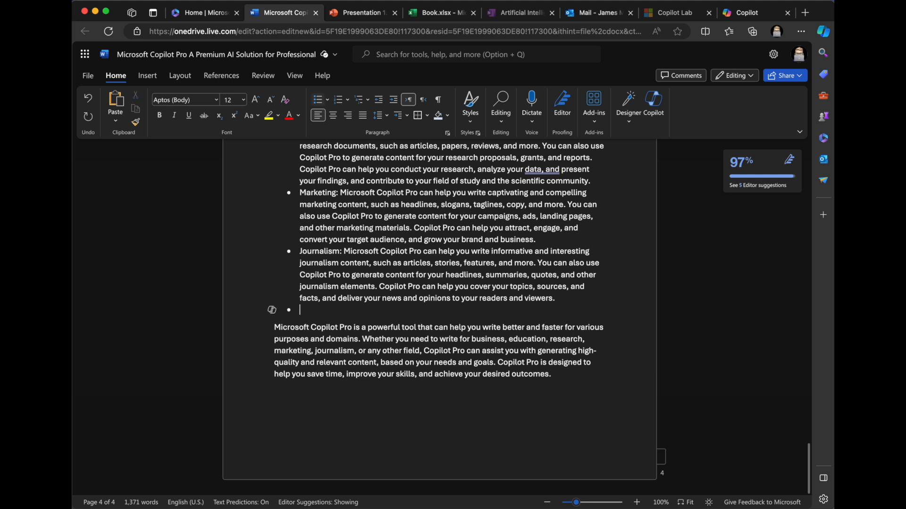
key(BackSpace)
click(523, 405)
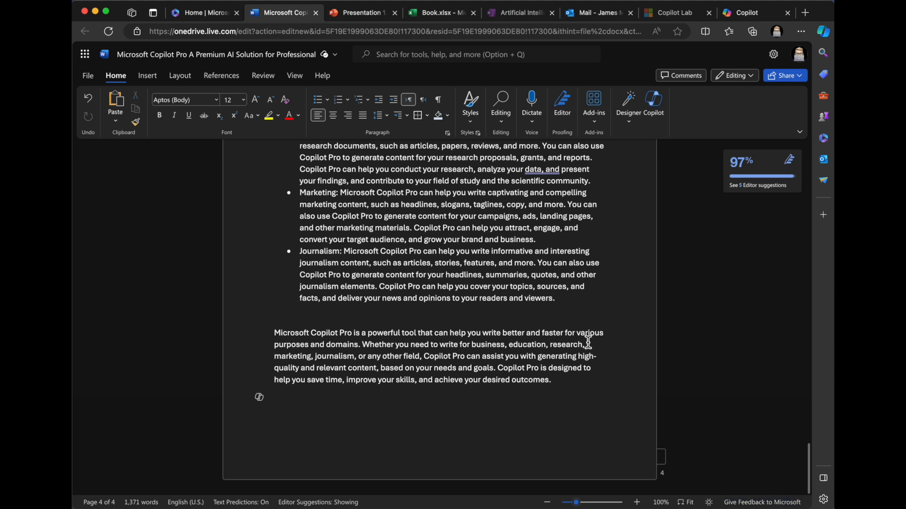
click(582, 304)
click(308, 317)
key(Return)
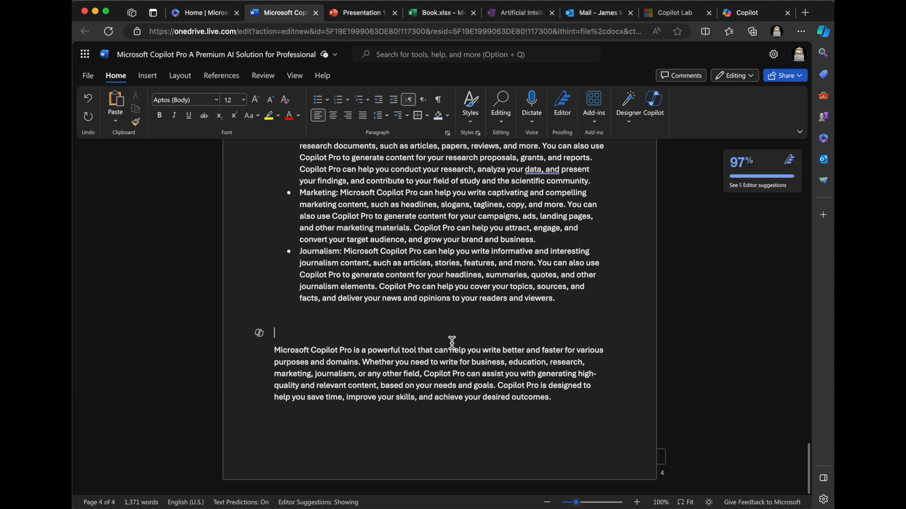
Step: Add the heading "Summary" directly above the summary paragraph and insert two more blank lines before the heading
text(Summa)
key(Up)
key(Return)
key(Return)
key(Up)
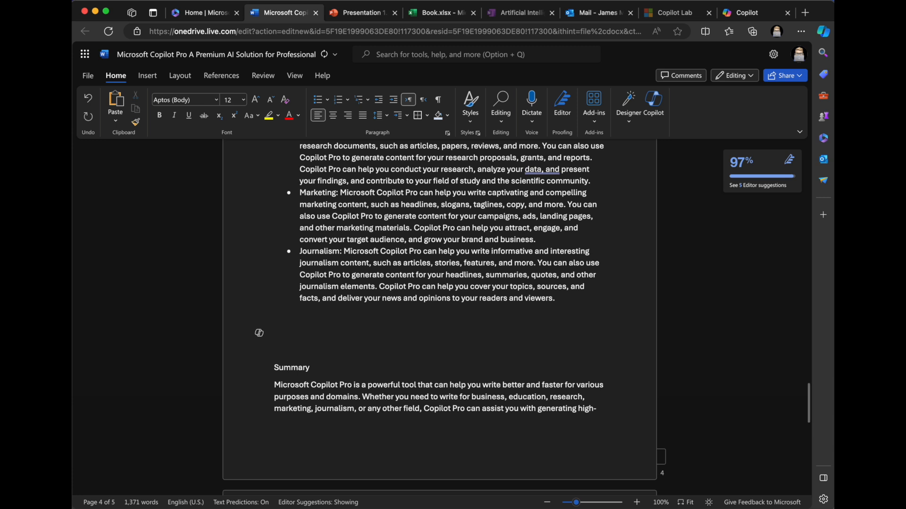
Step: In the space above the Summary heading, generate a Copilot draft from "Add a concluding paragraph to sum up key ideas." and review it
click(259, 333)
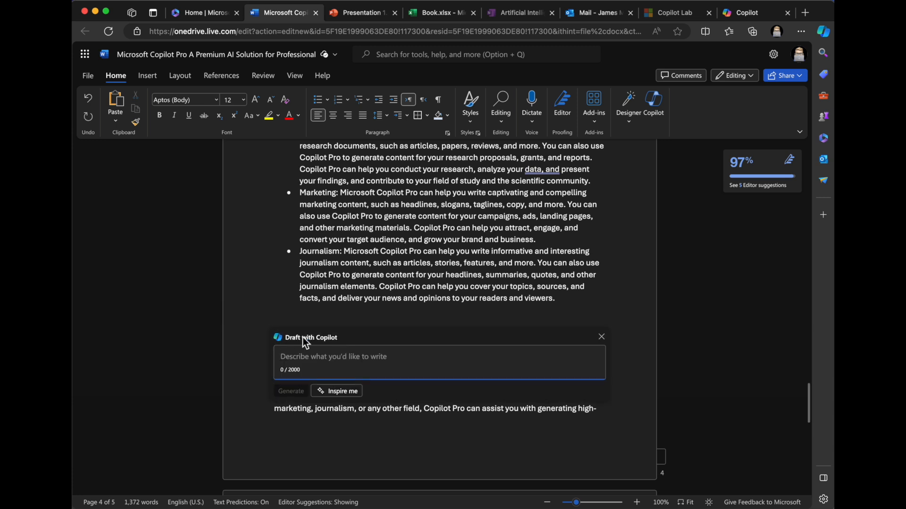
text(Adda)
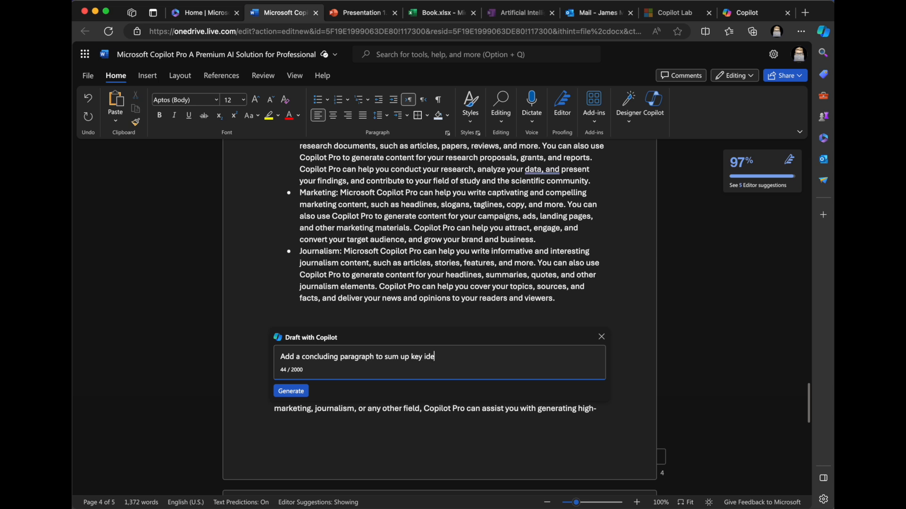
key(shift+Return)
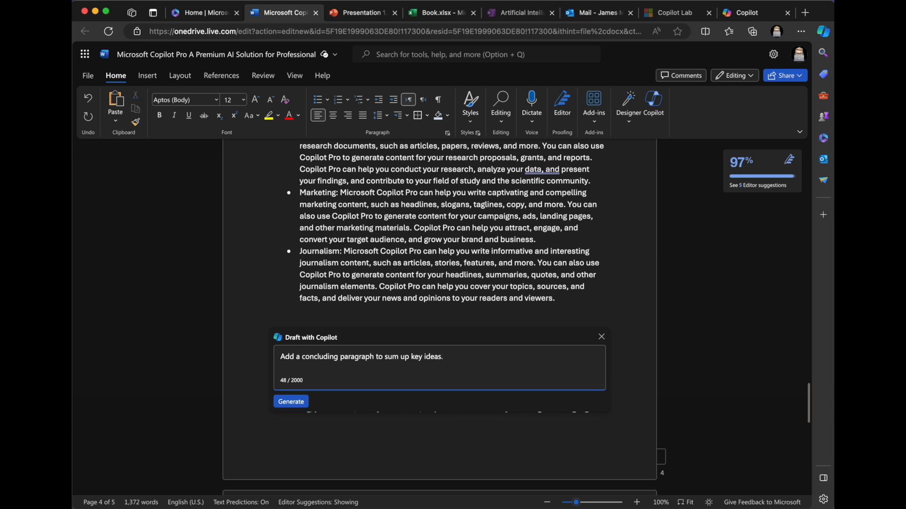
click(305, 402)
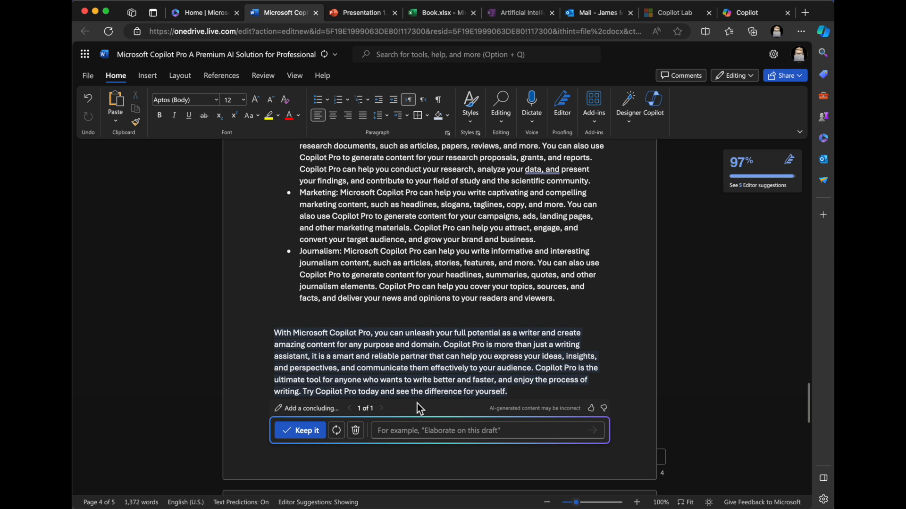
scroll(475, 332, down, 1)
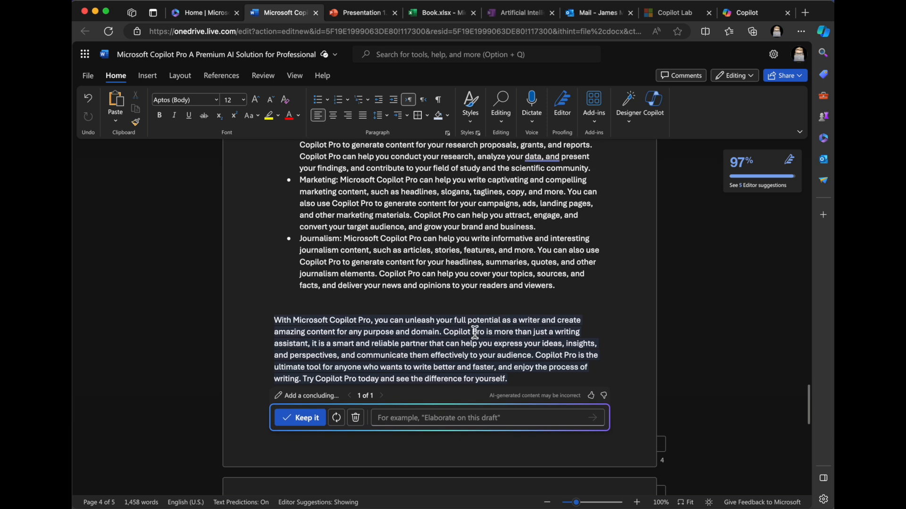
scroll(495, 331, down, 3)
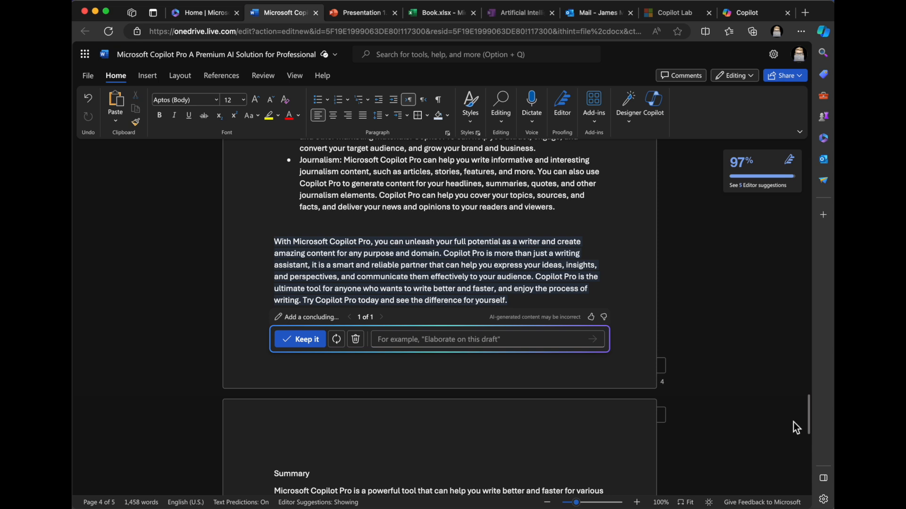
Step: Have the Copilot chat summarize the whole document and look through its response
click(665, 104)
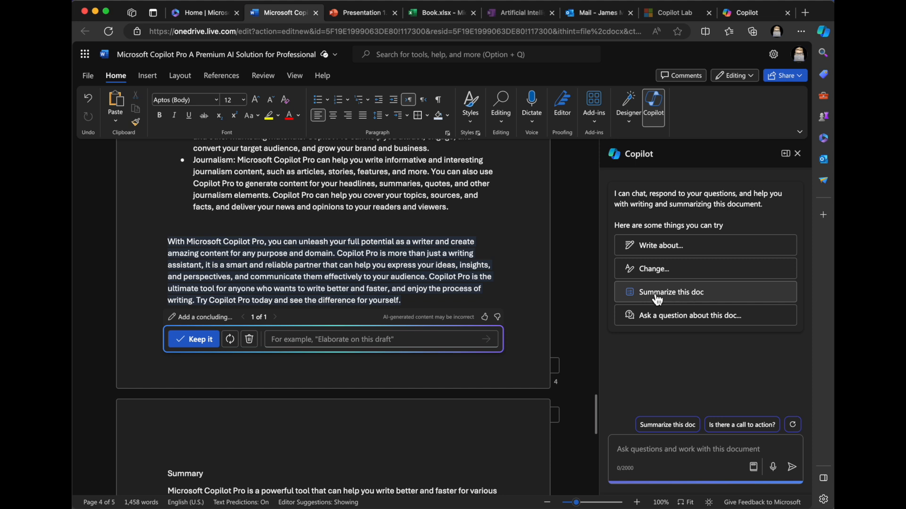
click(695, 293)
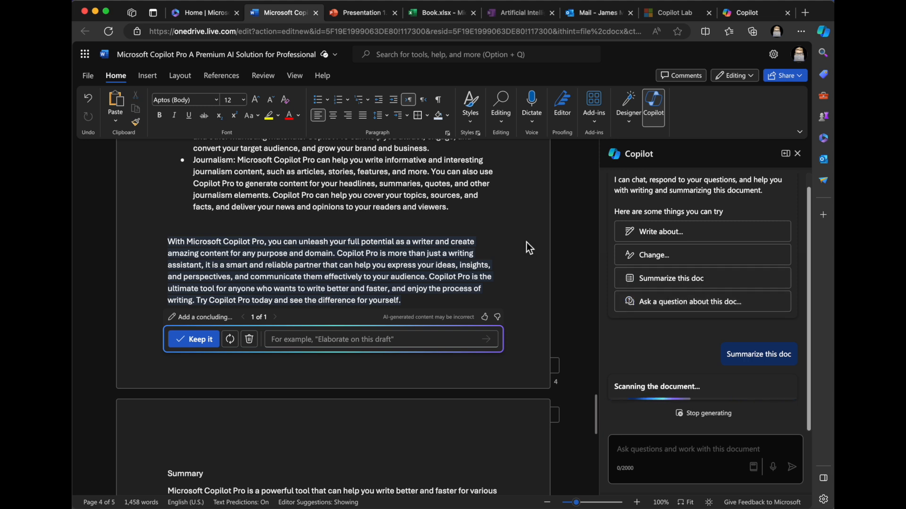
scroll(527, 242, down, 3)
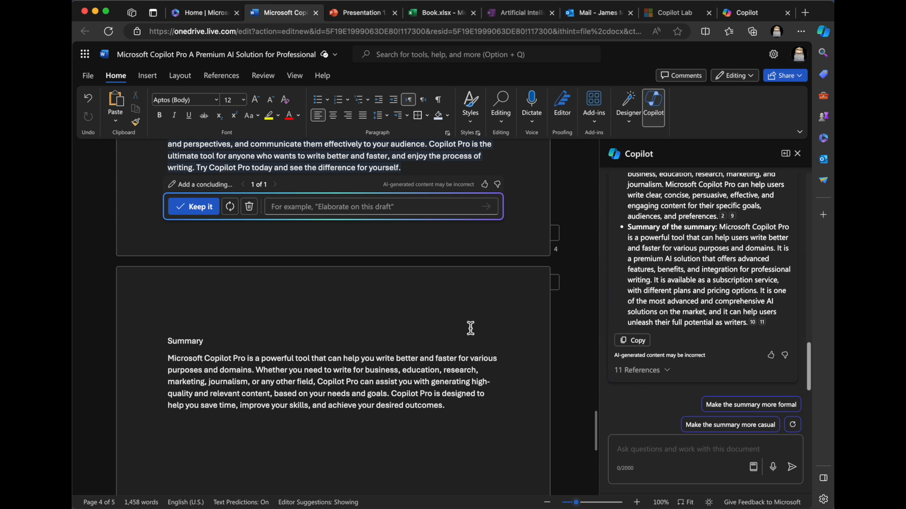
Step: Copy Copilot's document summary and paste it below the Summary paragraph under a new "Extended Summary" heading
click(640, 347)
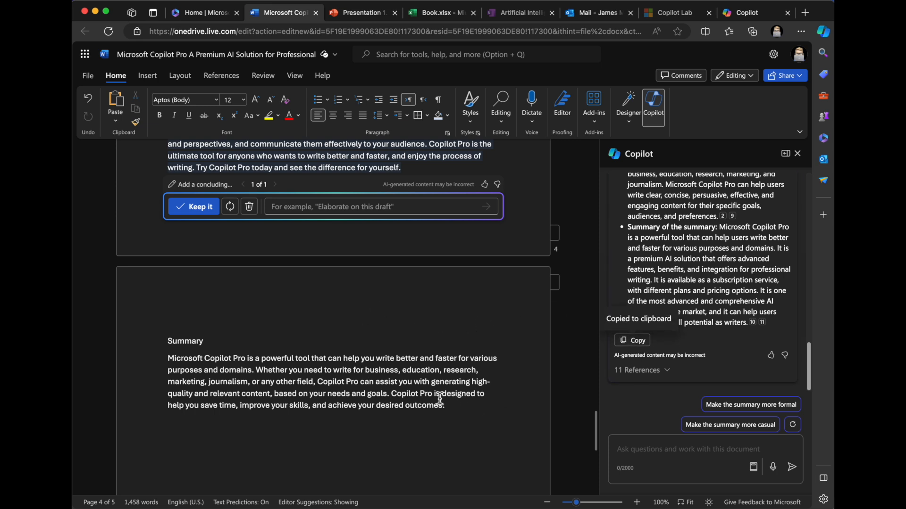
key(Return)
text(Extended Summary)
key(Return)
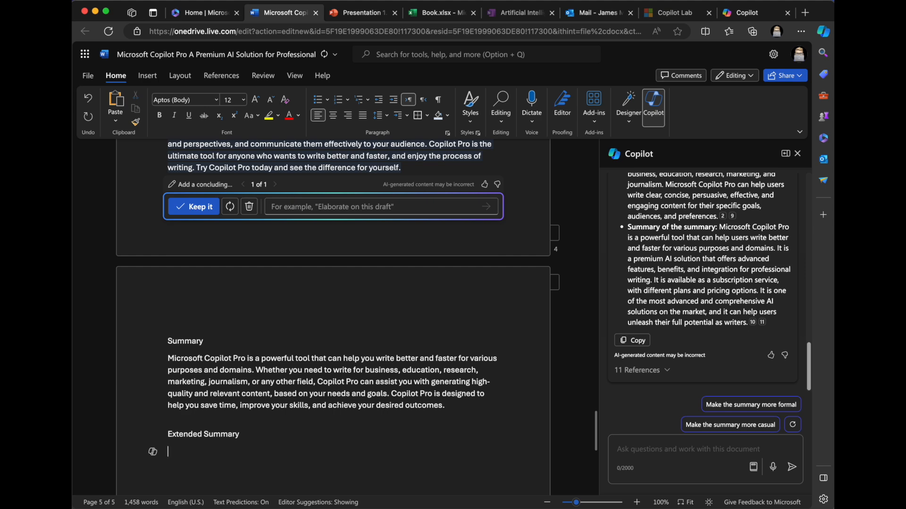
key(super+v)
Step: Ask Copilot the document question "How much does Microsoft Copilot Pro cost?"
scroll(335, 388, up, 5)
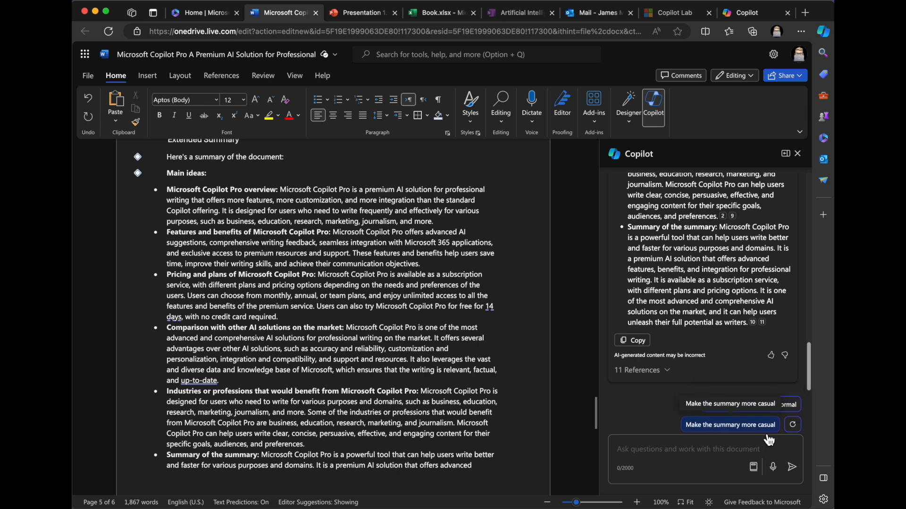
scroll(692, 350, up, 15)
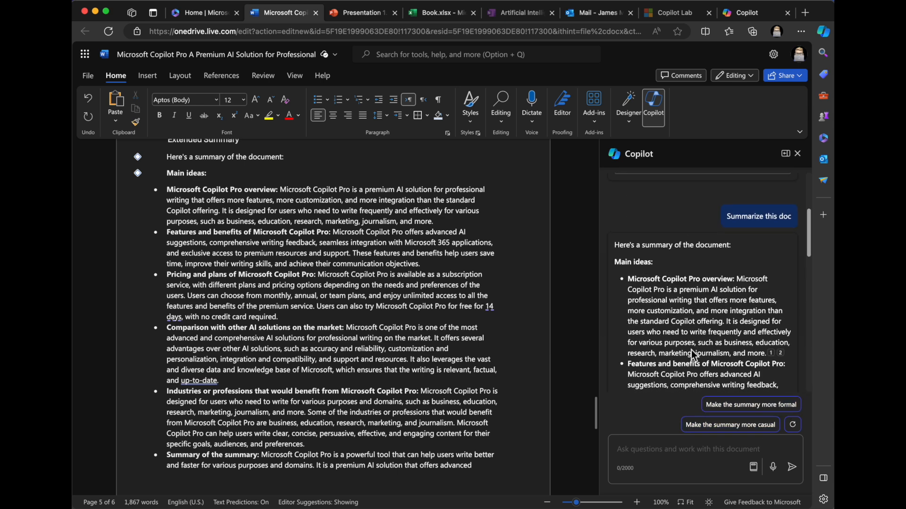
scroll(689, 331, up, 5)
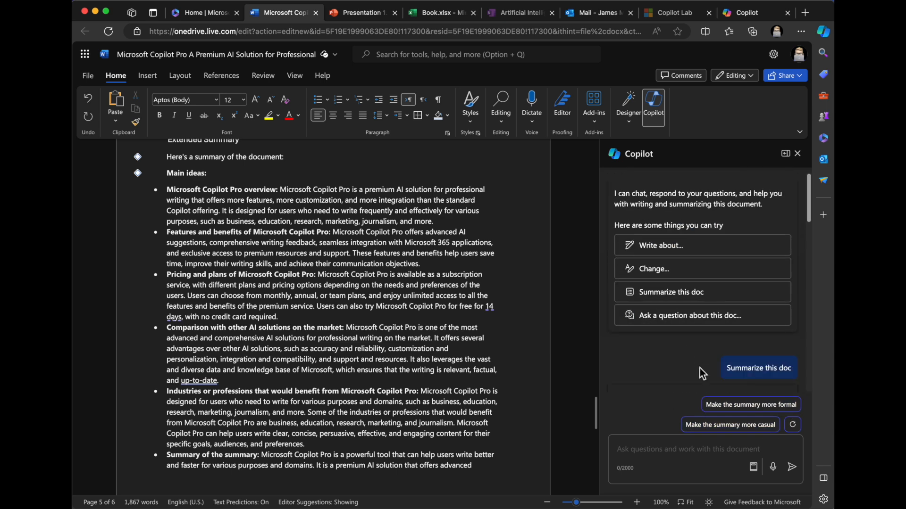
click(688, 320)
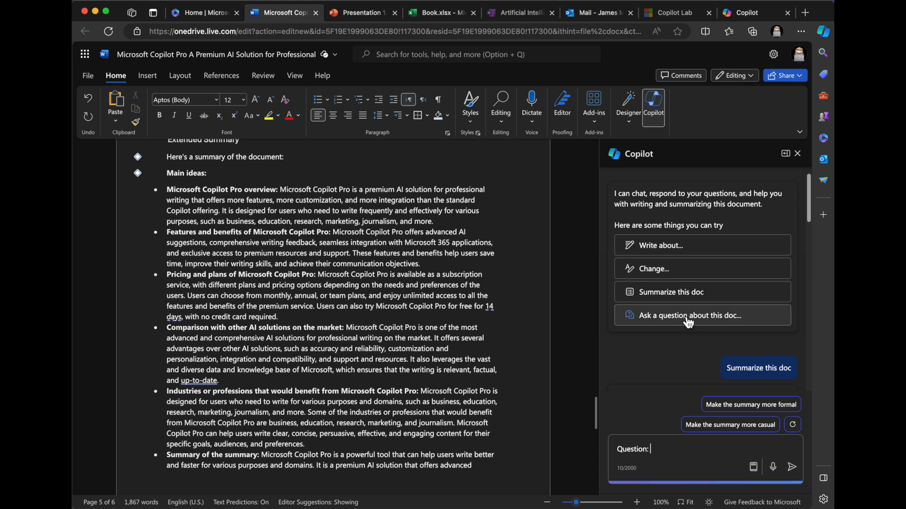
text(How much does Microsof)
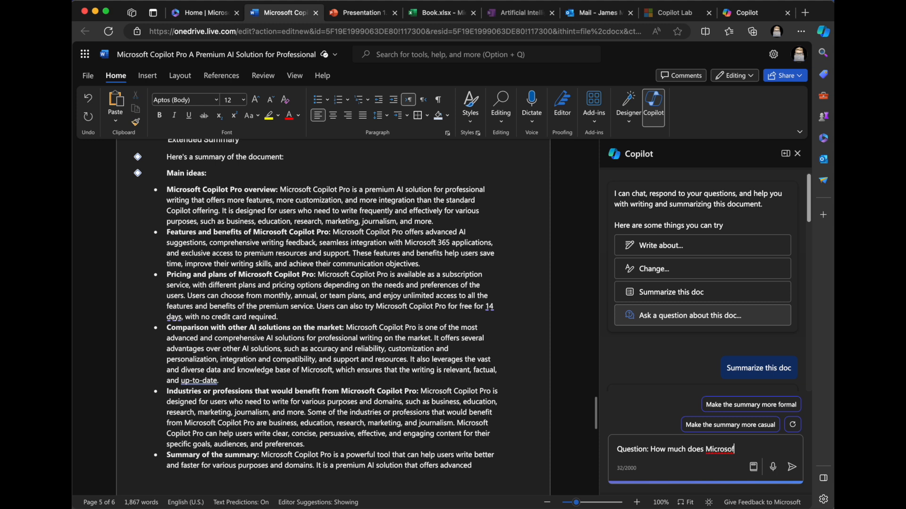
text(t Copilot Pro cost?)
key(Return)
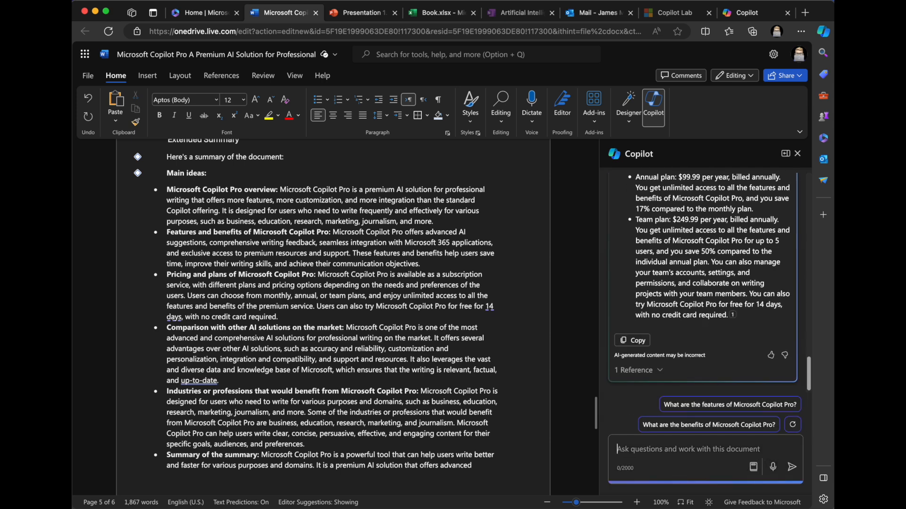
Step: View the negative feedback form for Copilot's pricing answer, close it without submitting, and check the answer's source reference
click(785, 355)
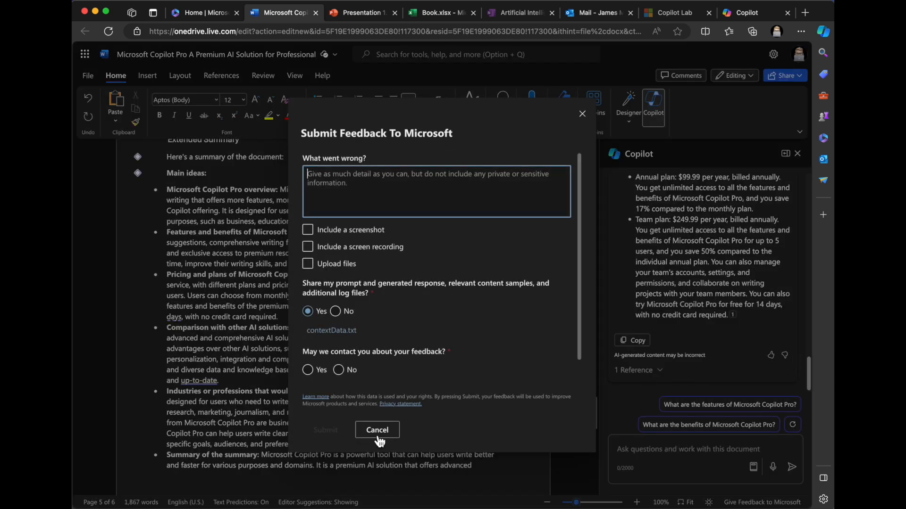
click(587, 118)
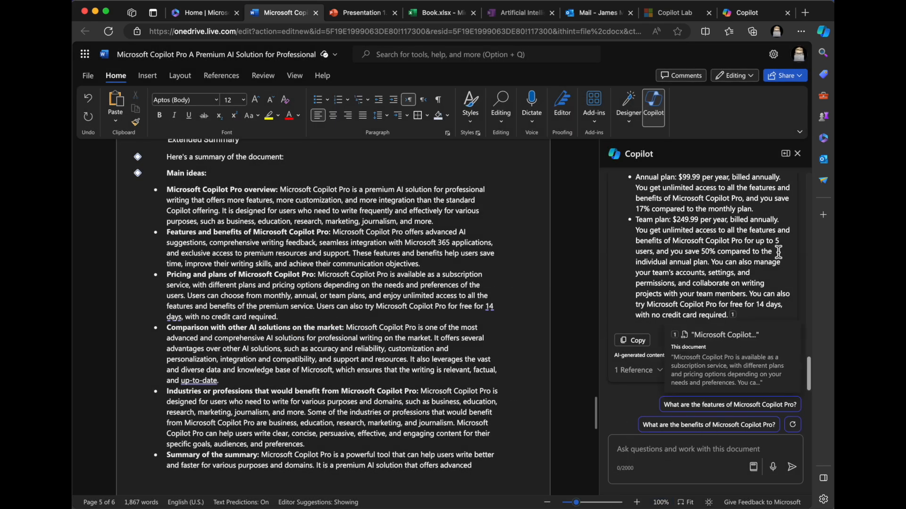
scroll(701, 265, up, 10)
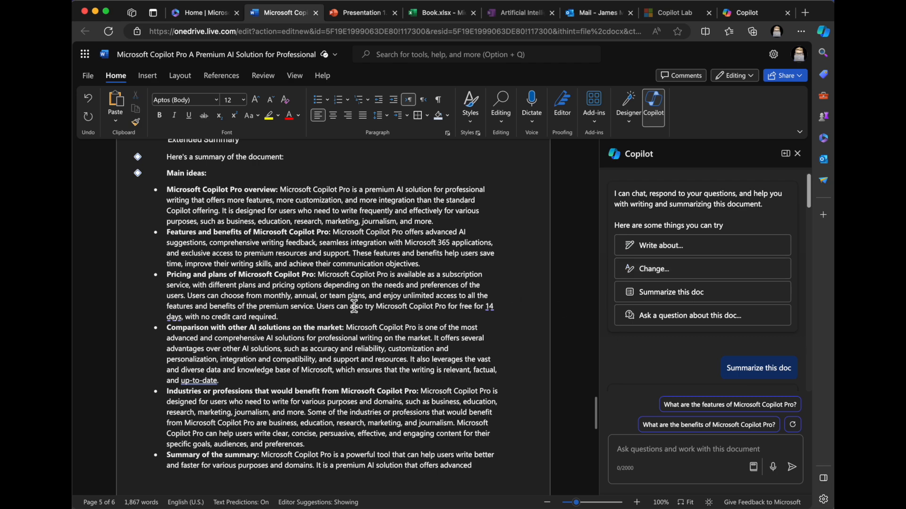
Step: Try to bring up Copilot's options for the whole Summary paragraph
scroll(352, 307, up, 3)
scroll(351, 307, down, 3)
scroll(351, 307, down, 4)
scroll(352, 307, up, 6)
scroll(352, 307, up, 2)
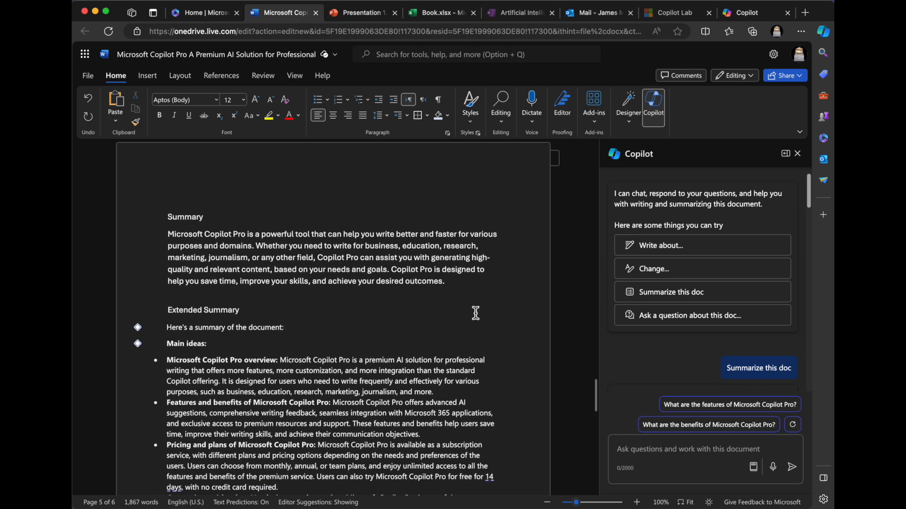
triple_click(454, 283)
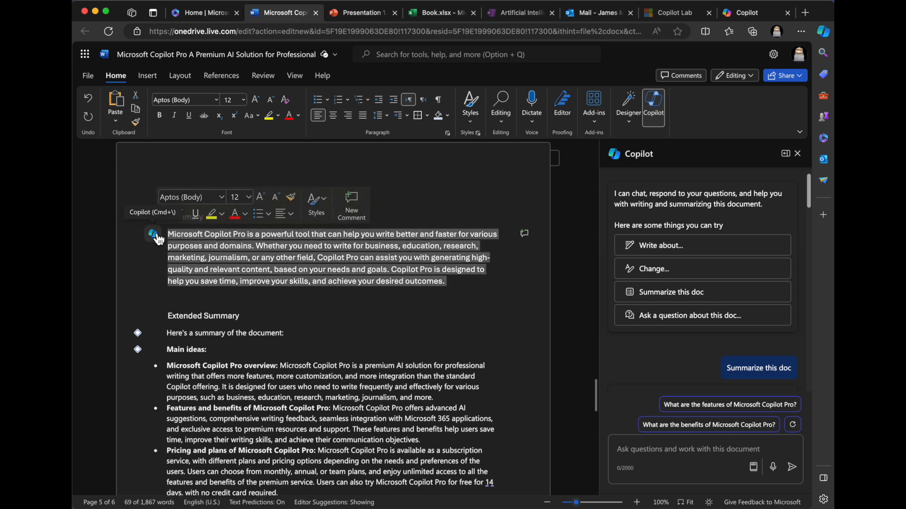
click(154, 235)
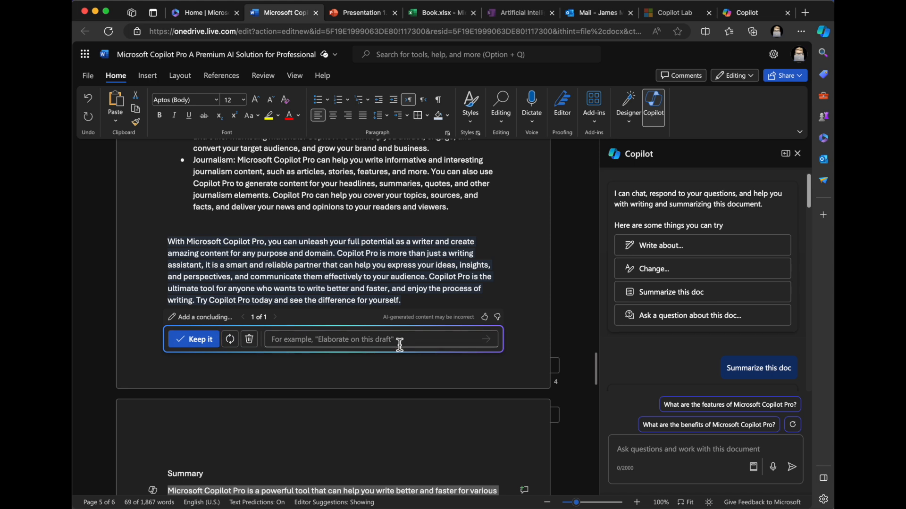
Step: Open the prompt of Copilot's pending concluding paragraph draft, and try to leave the draft by working on the text around it
click(209, 322)
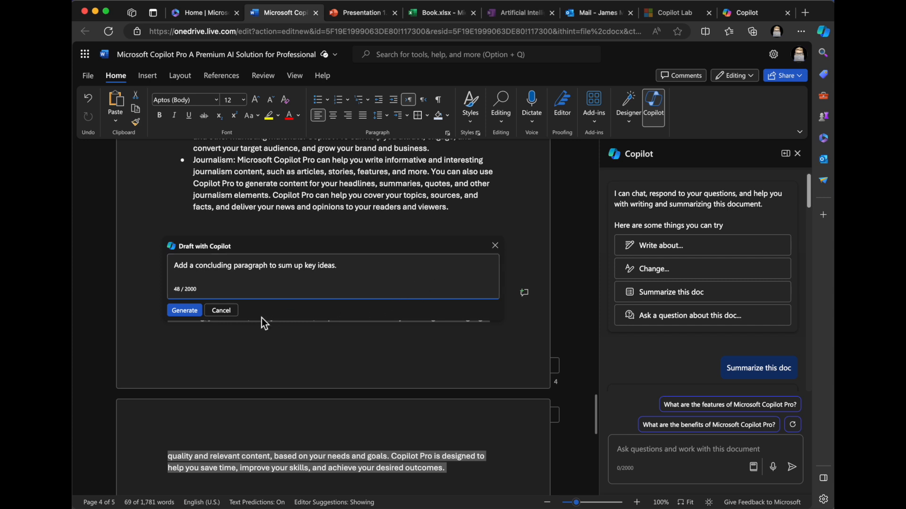
click(185, 311)
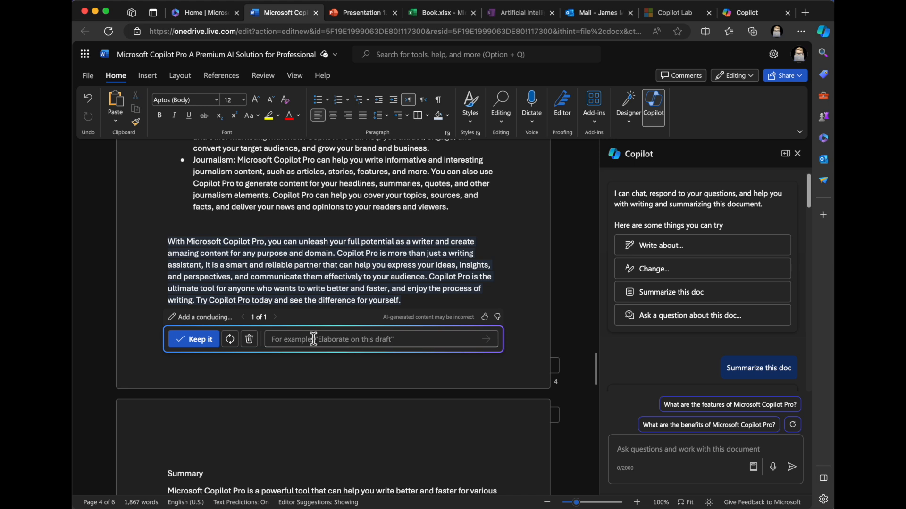
click(185, 264)
click(402, 289)
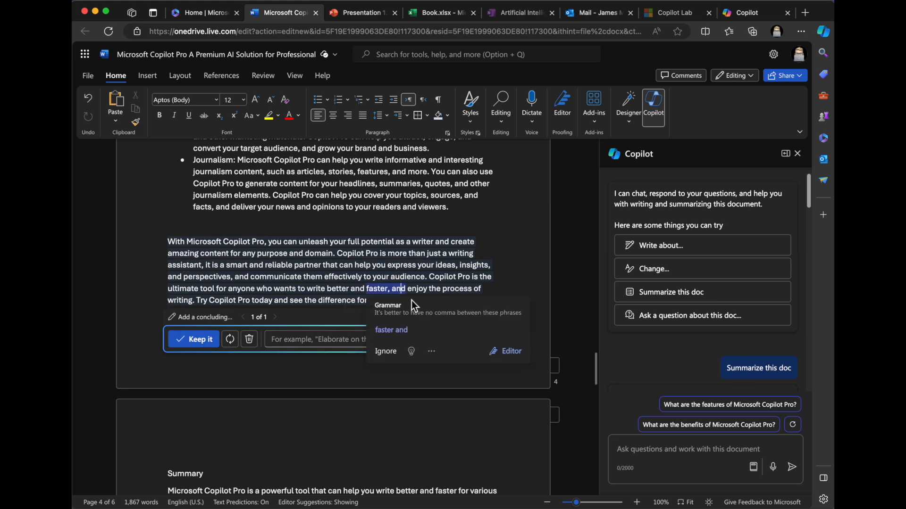
click(510, 247)
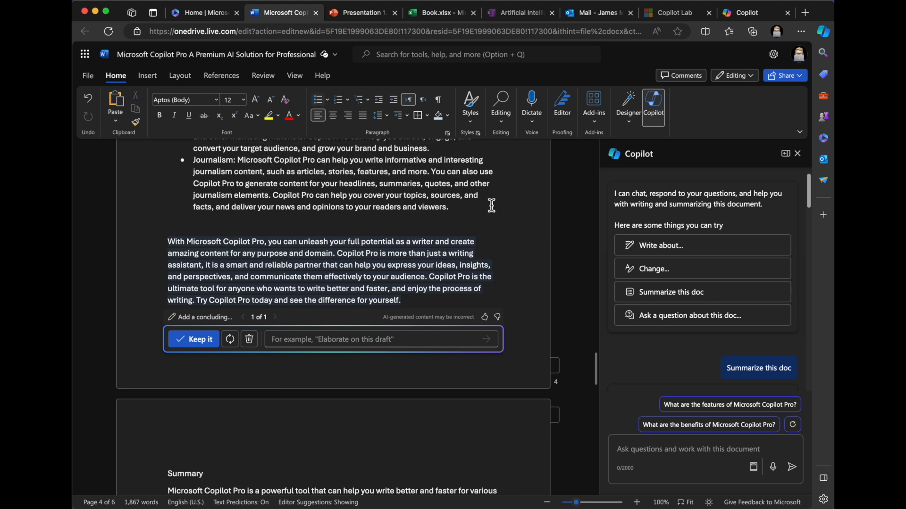
drag(497, 209, 302, 199)
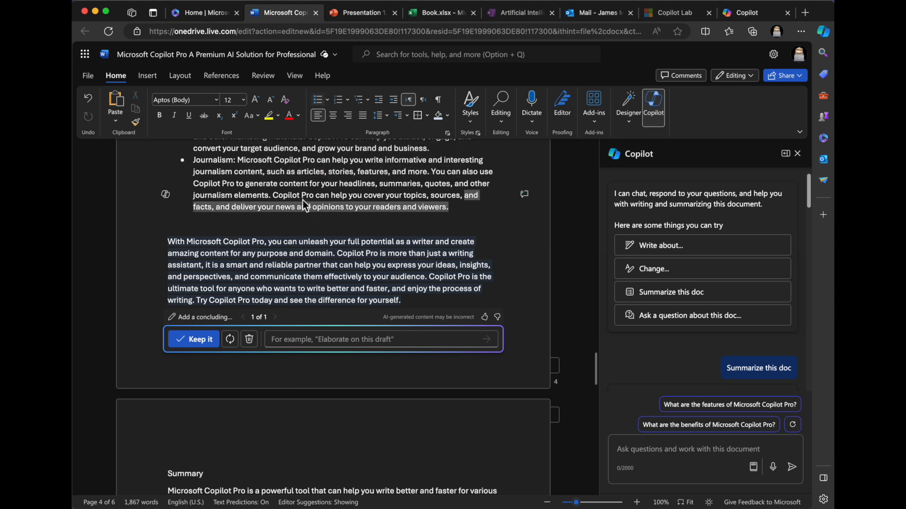
right_click(358, 218)
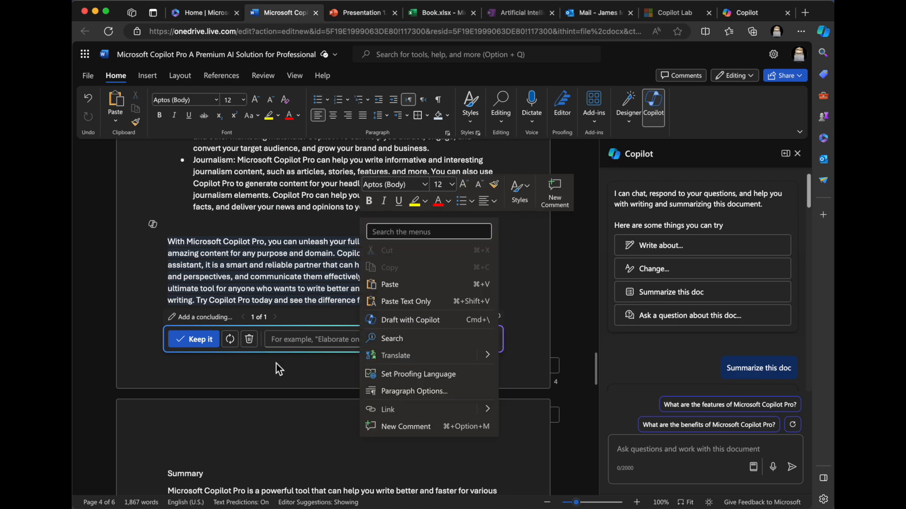
click(335, 432)
Step: Try to have Copilot visualize the three pricing plan bullets as a table while the concluding draft is still pending
scroll(338, 430, down, 15)
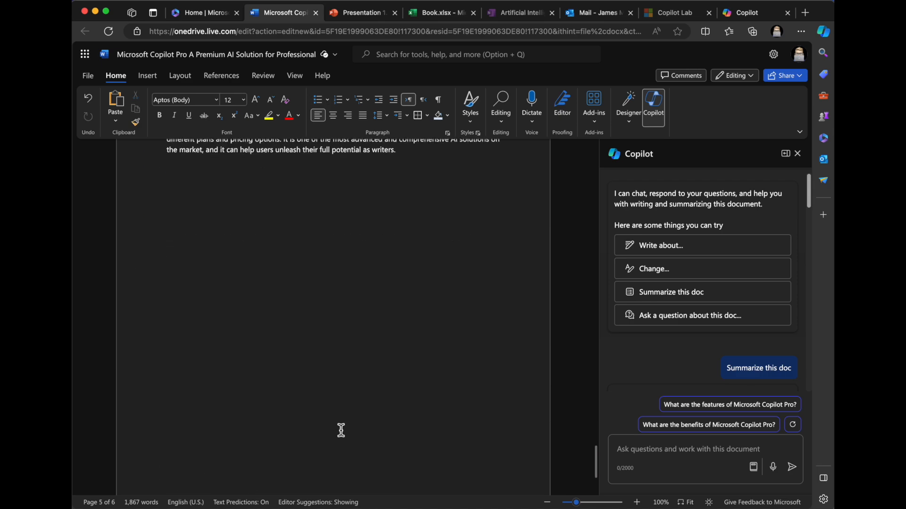
scroll(341, 431, up, 6)
scroll(342, 431, up, 20)
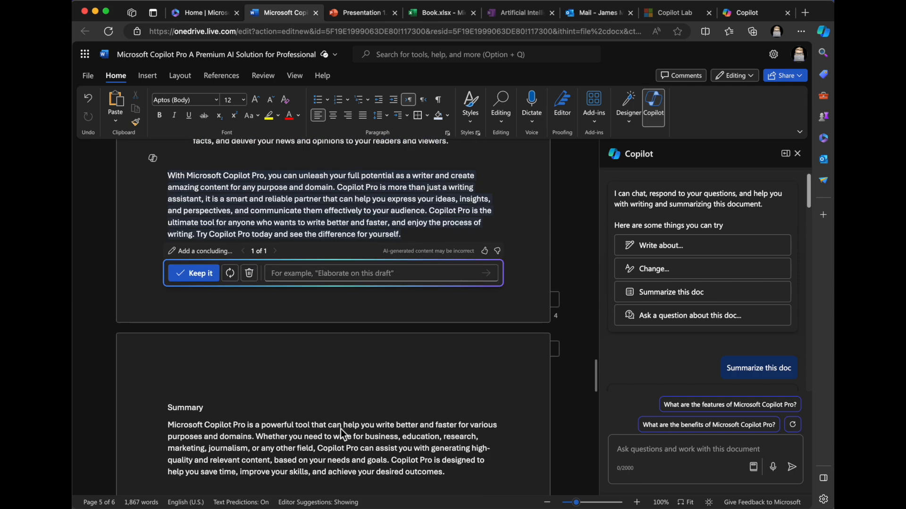
scroll(341, 430, up, 12)
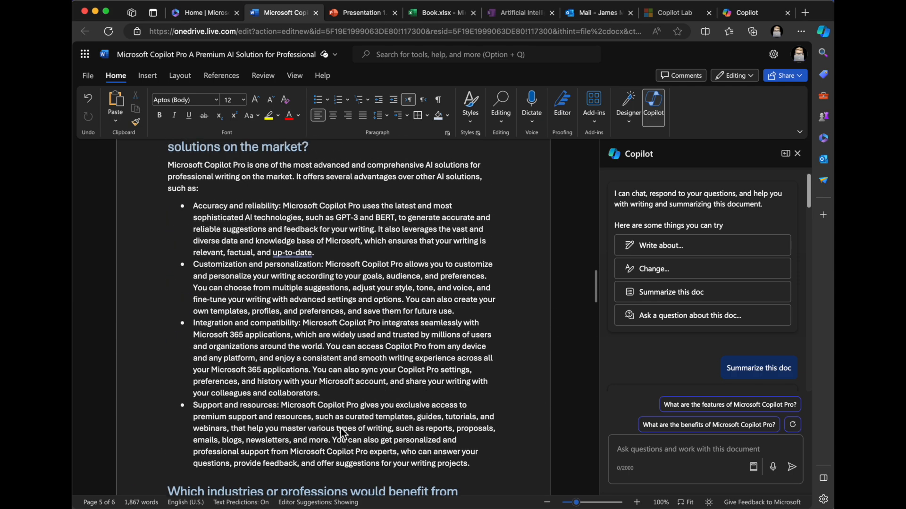
scroll(341, 430, up, 2)
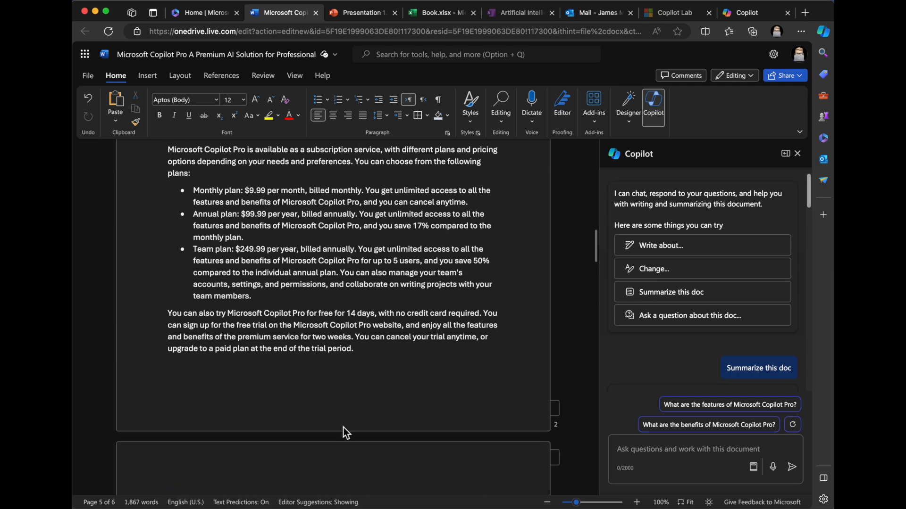
scroll(343, 427, up, 1)
drag(264, 318, 179, 207)
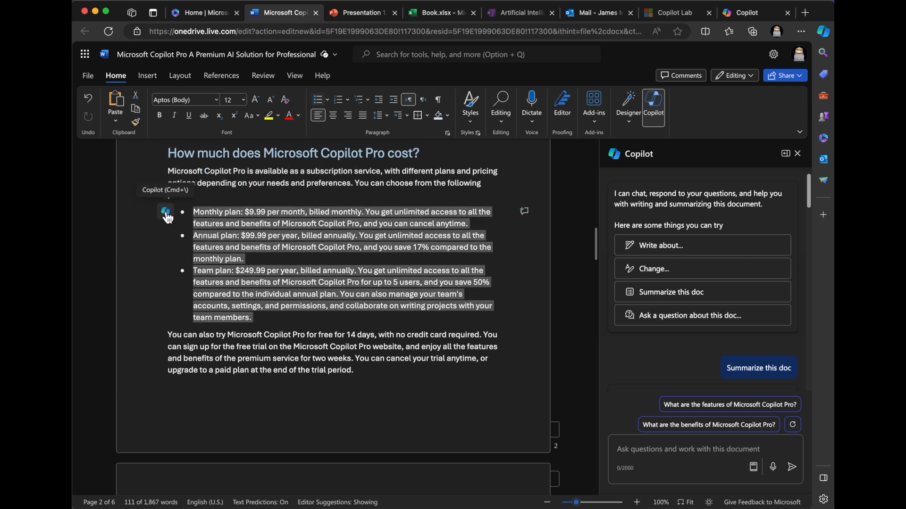
click(166, 214)
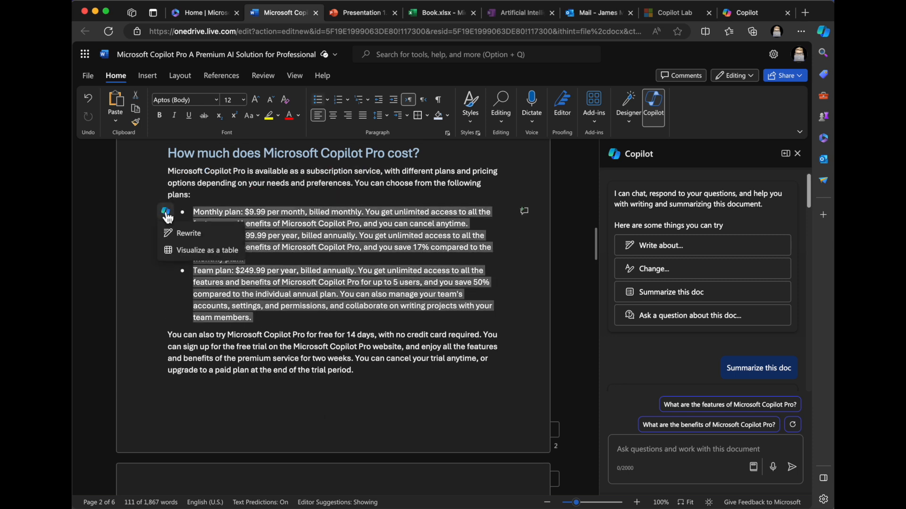
click(177, 251)
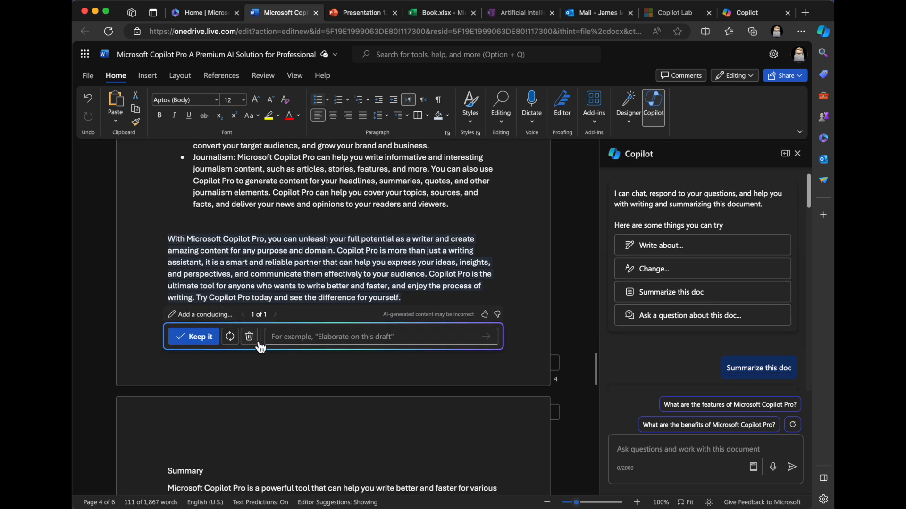
Step: Discard Copilot's pending concluding paragraph draft above the Summary and check the surrounding text
click(250, 337)
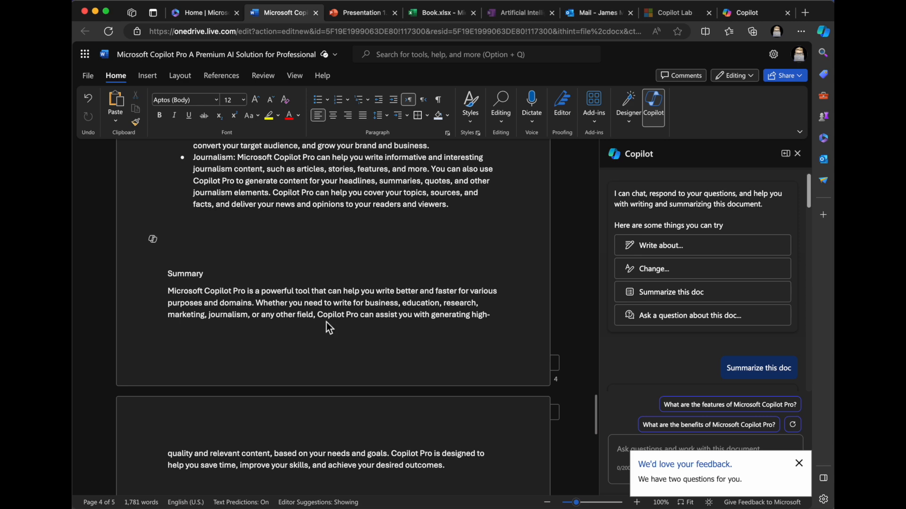
scroll(330, 325, down, 5)
scroll(332, 328, up, 6)
scroll(332, 327, down, 6)
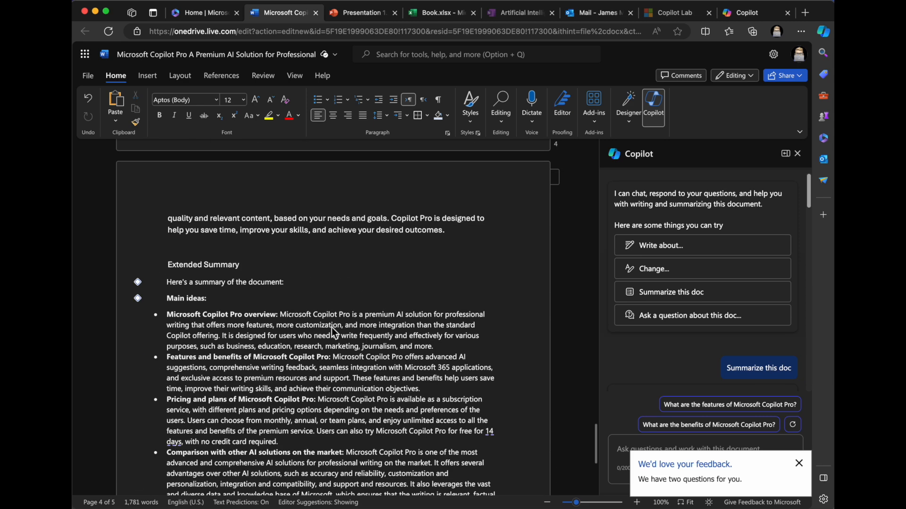
Step: Have Copilot visualize the Monthly, Annual and Team plan bullets under "How much does Microsoft Copilot Pro cost?" as a table
scroll(335, 333, up, 10)
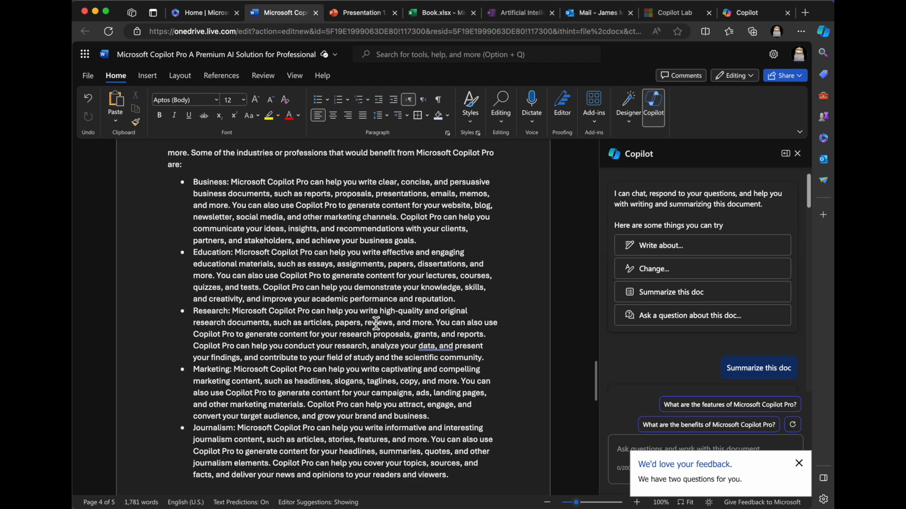
scroll(290, 291, up, 5)
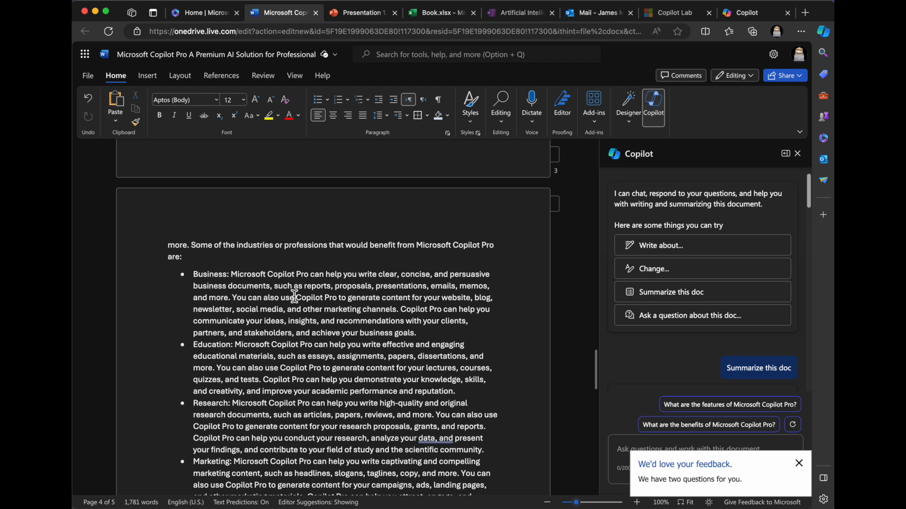
scroll(294, 296, up, 20)
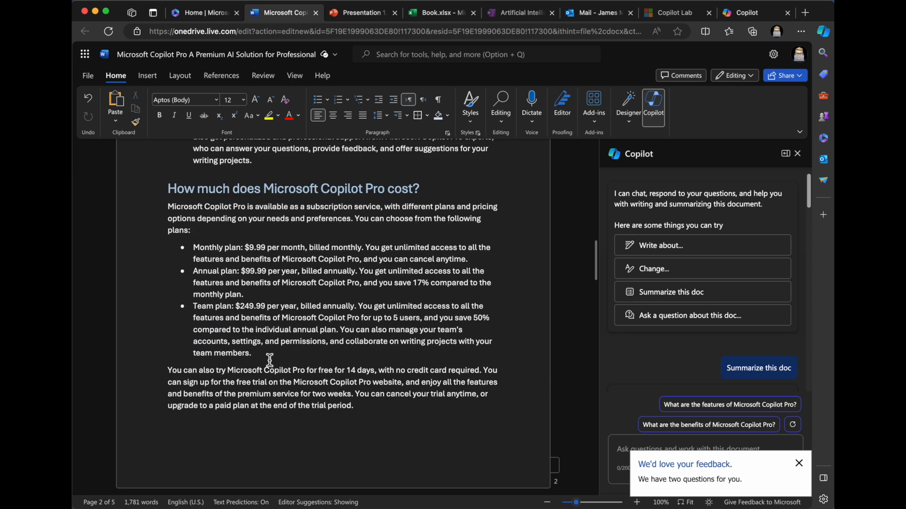
drag(268, 358, 135, 242)
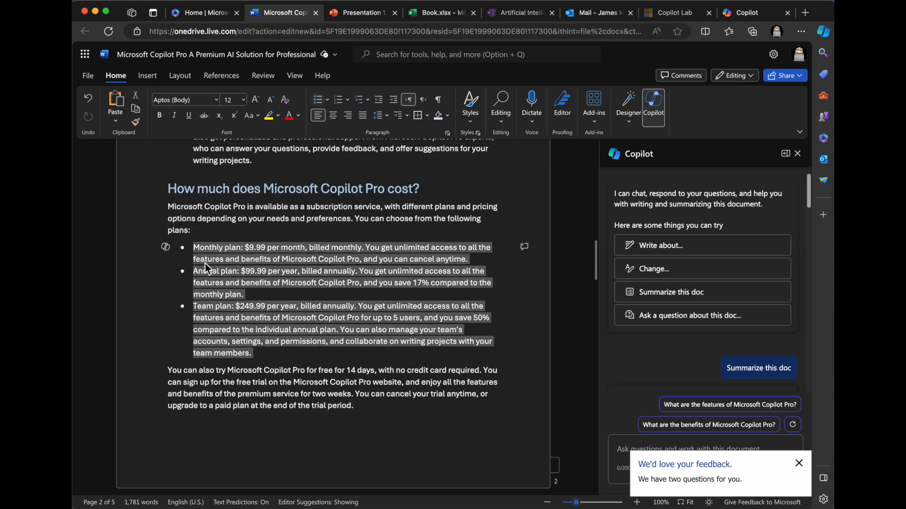
click(165, 246)
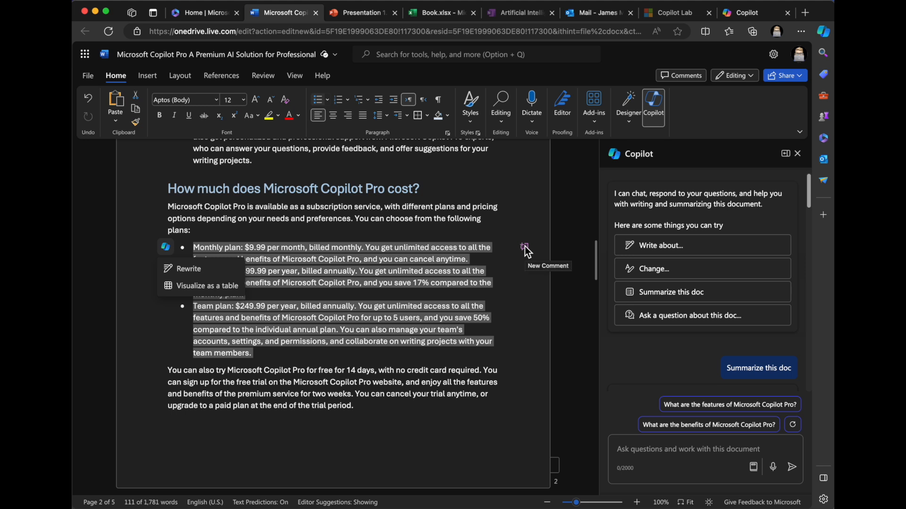
click(204, 285)
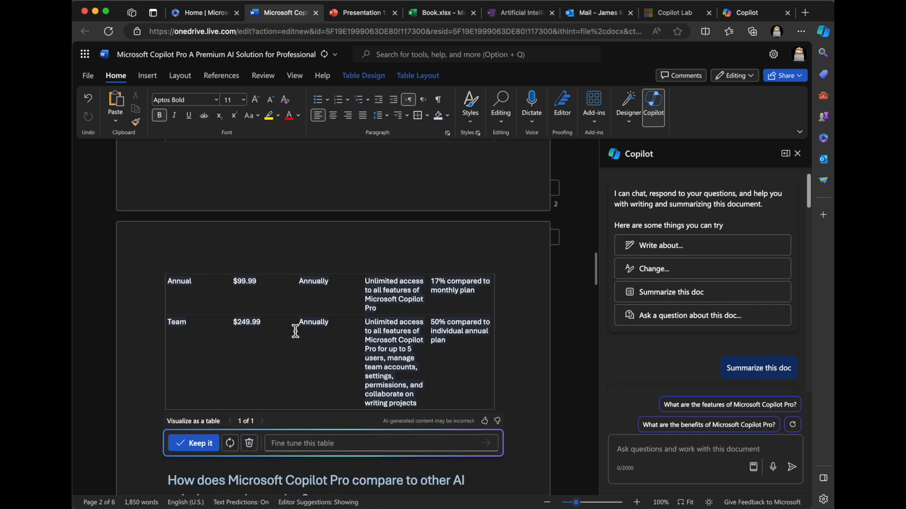
Step: Review Copilot's generated pricing table, keep it in the document and compare it with the plan bullets
scroll(302, 339, up, 5)
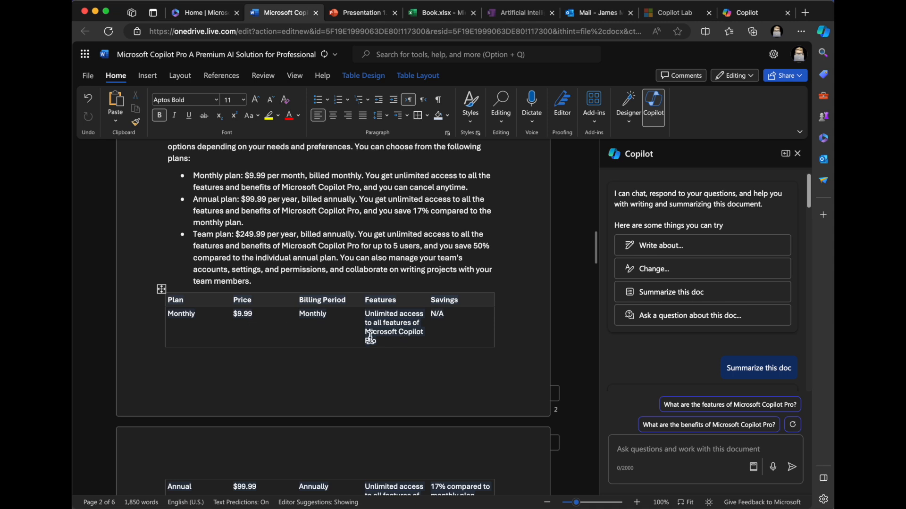
scroll(273, 340, down, 8)
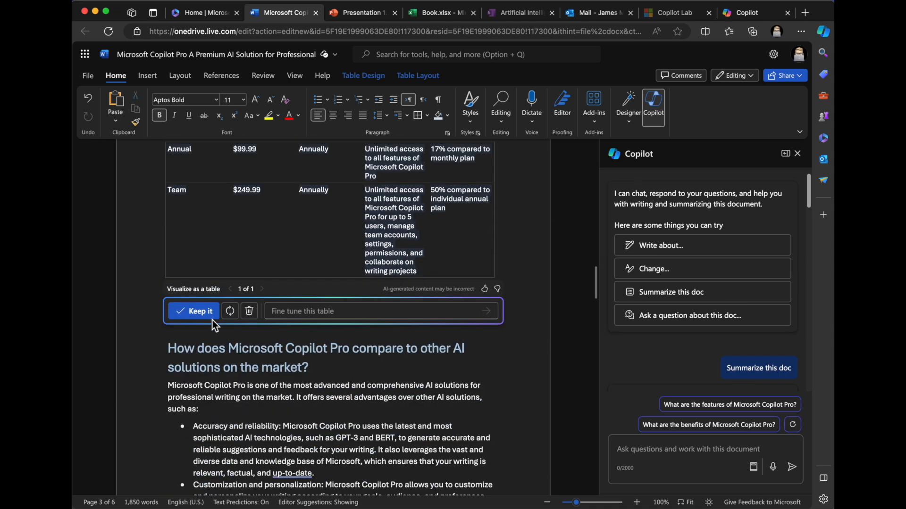
click(193, 312)
scroll(326, 401, up, 2)
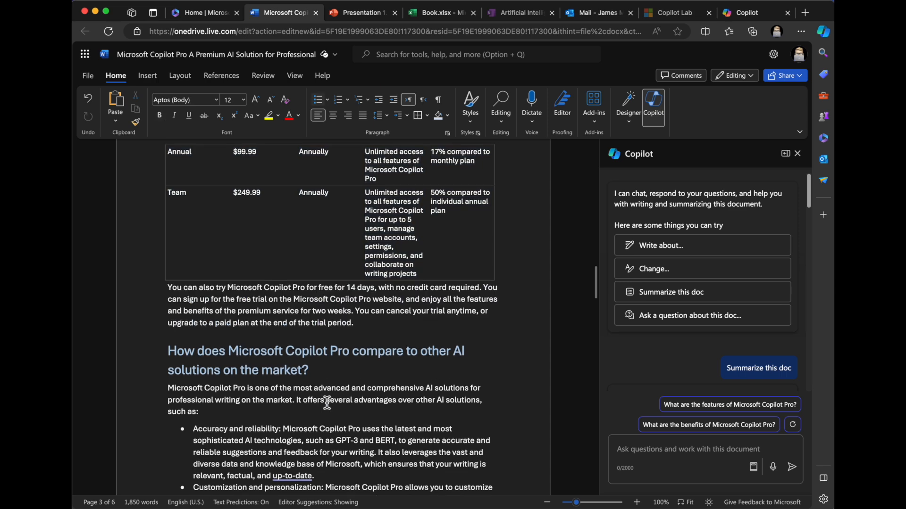
scroll(327, 403, up, 8)
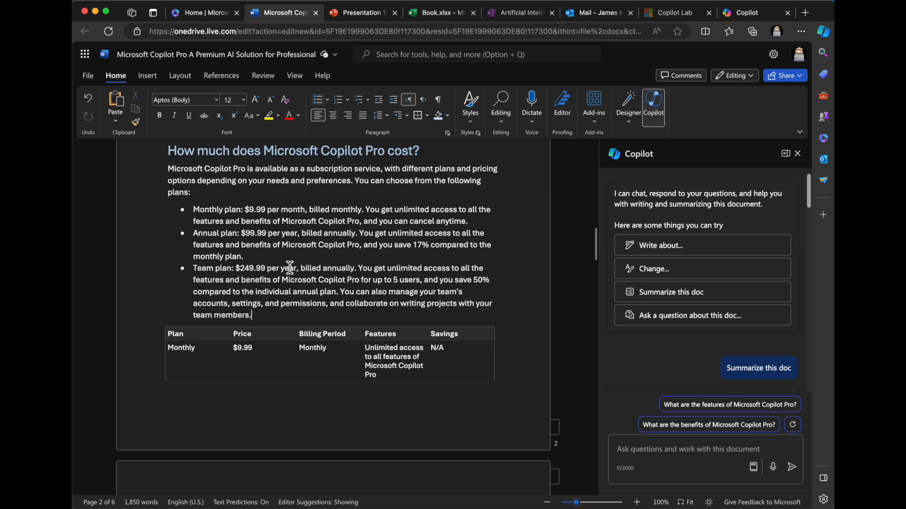
scroll(310, 282, down, 2)
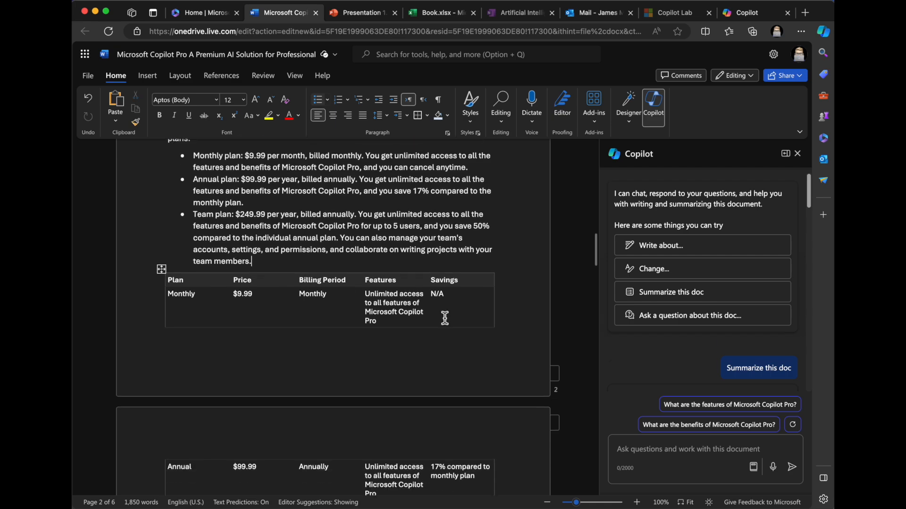
scroll(432, 323, down, 1)
scroll(433, 323, up, 10)
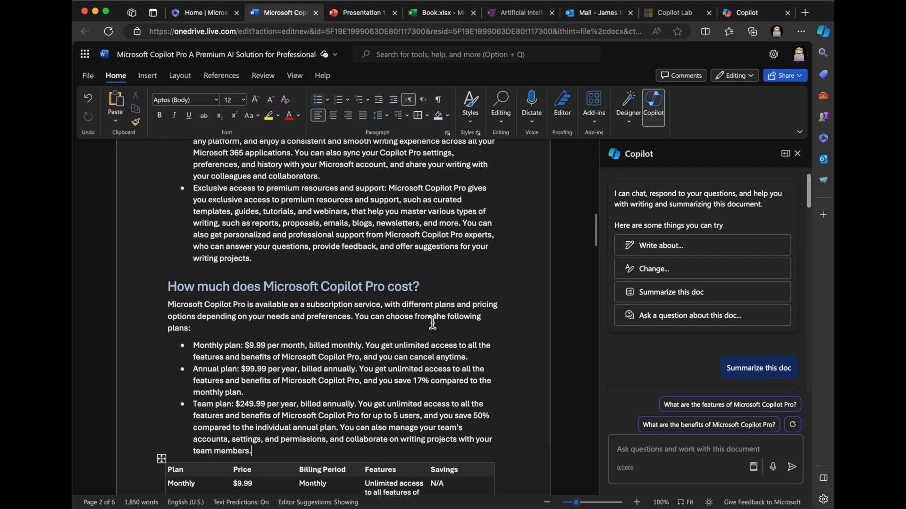
Step: Have Copilot generate rewrite suggestions for the Summary paragraph from "Whether you need to write" to its end
scroll(434, 325, down, 15)
scroll(432, 321, down, 20)
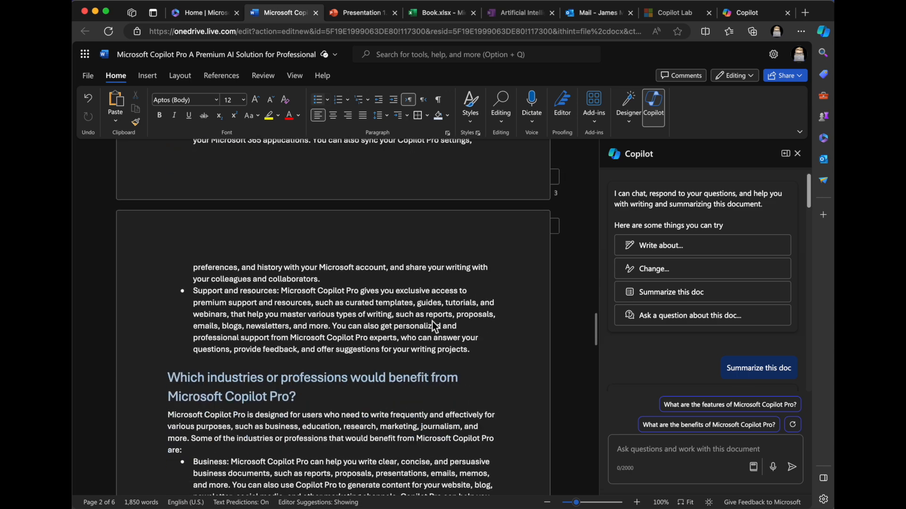
scroll(428, 313, down, 15)
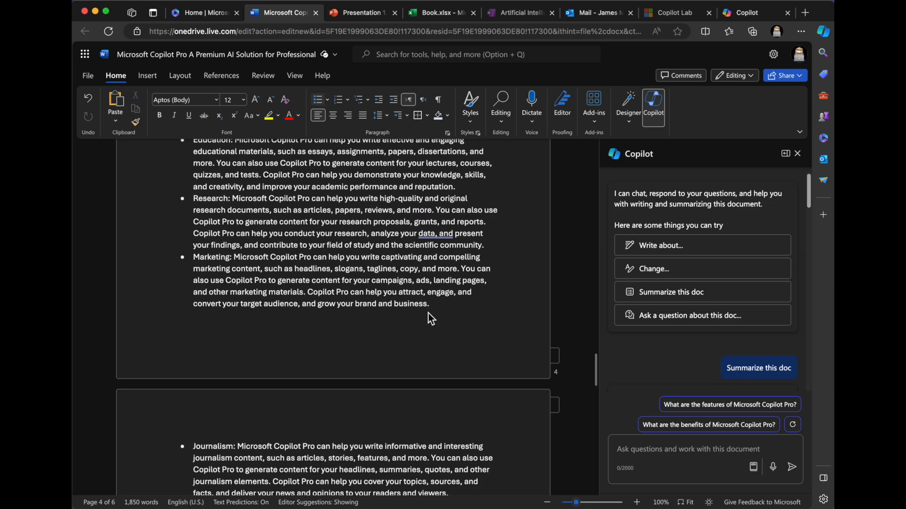
scroll(398, 309, down, 2)
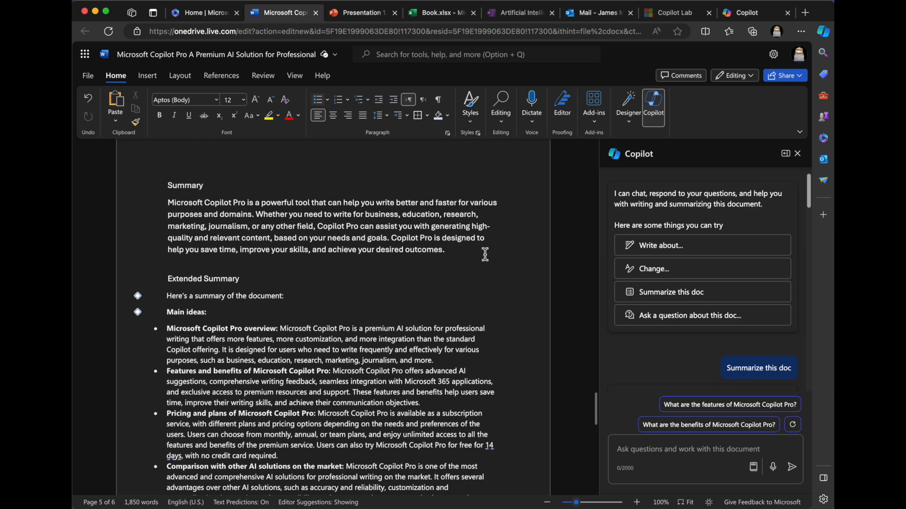
drag(451, 252, 318, 230)
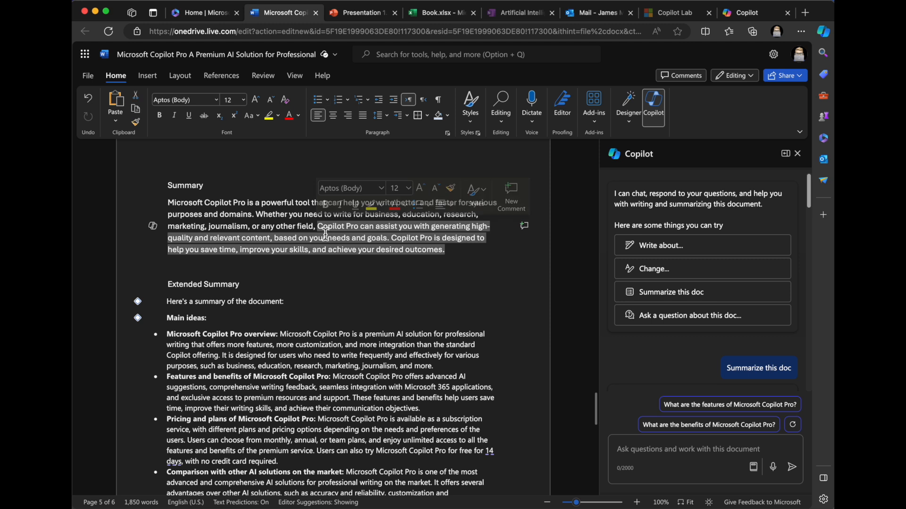
click(152, 226)
click(160, 247)
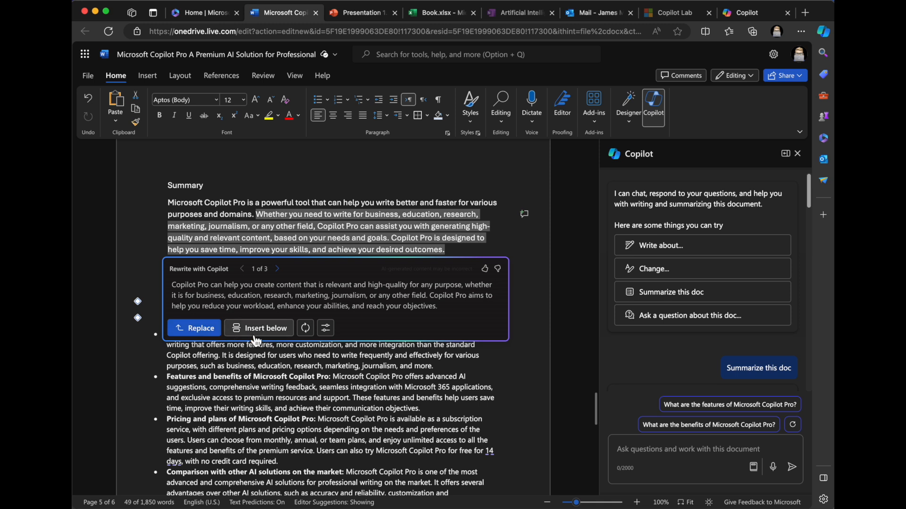
Step: Regenerate the Summary rewrite in an Imaginative tone and insert the new version below the original paragraph
click(325, 328)
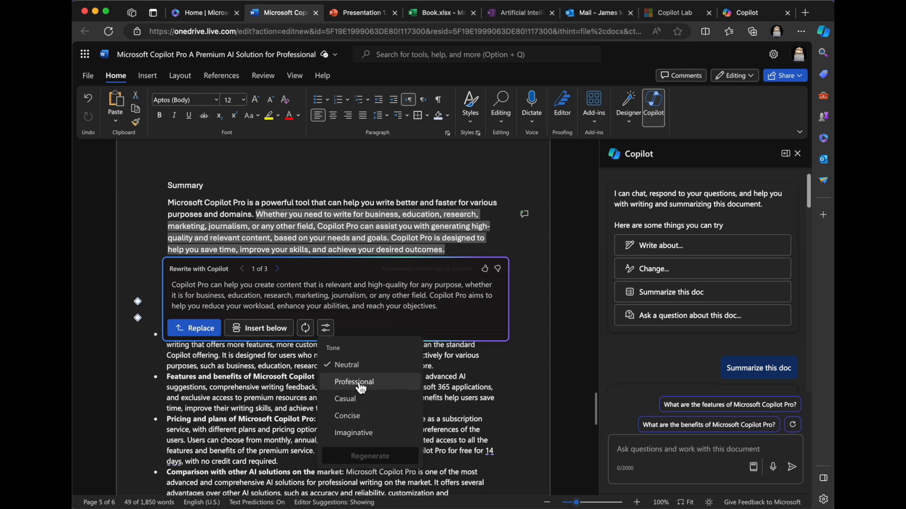
click(358, 433)
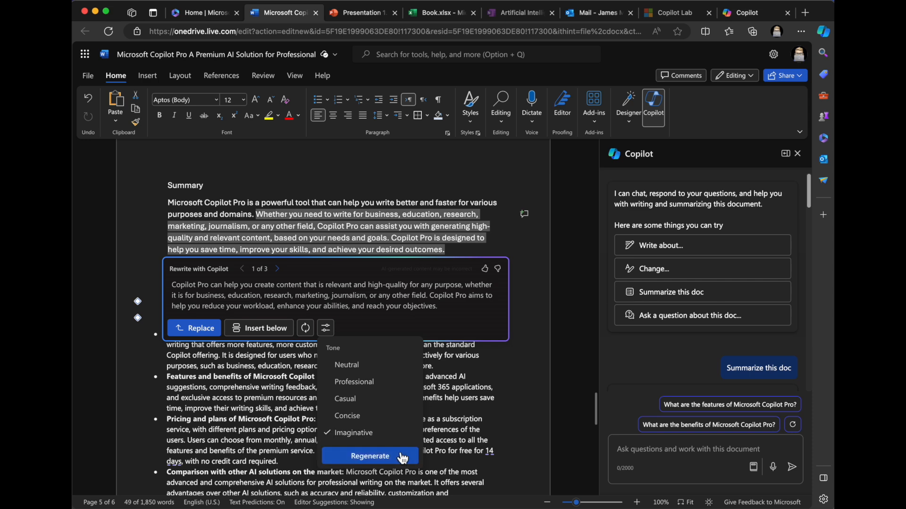
click(384, 456)
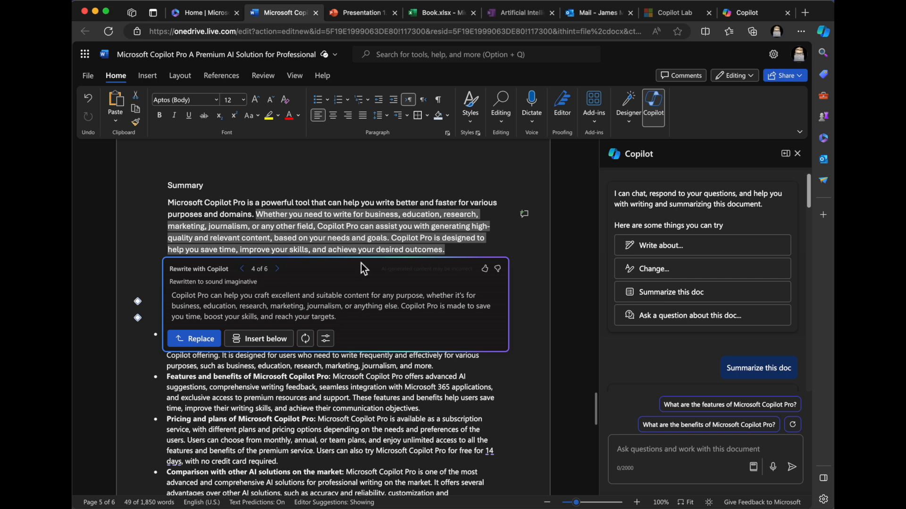
click(258, 338)
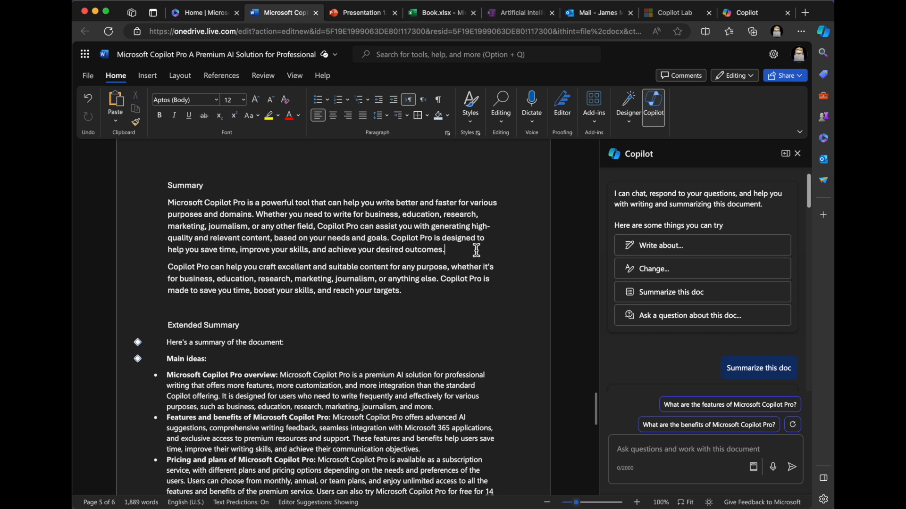
Step: Add the line "Rewrite with Imaginative Tone" between the original Summary paragraph and the inserted rewrite
key(Return)
key(Return)
text(Rewrite wi)
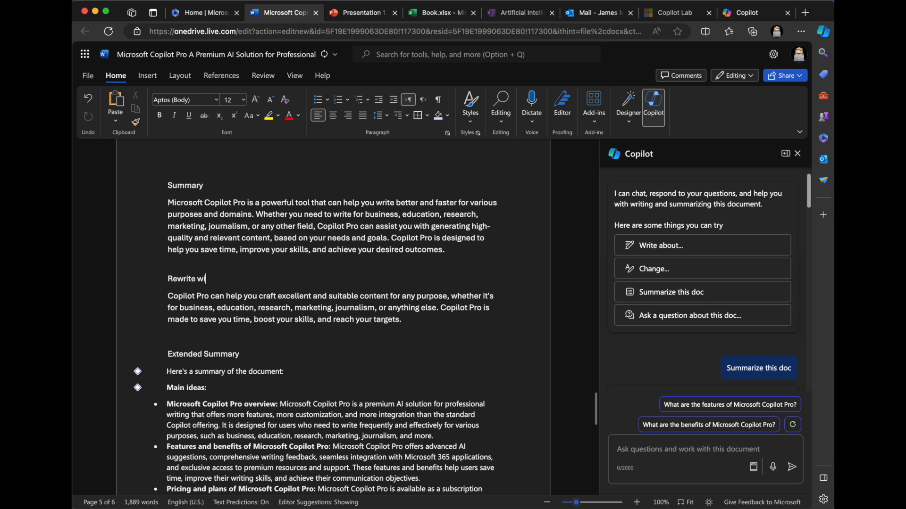
text(th Imaginative Tone)
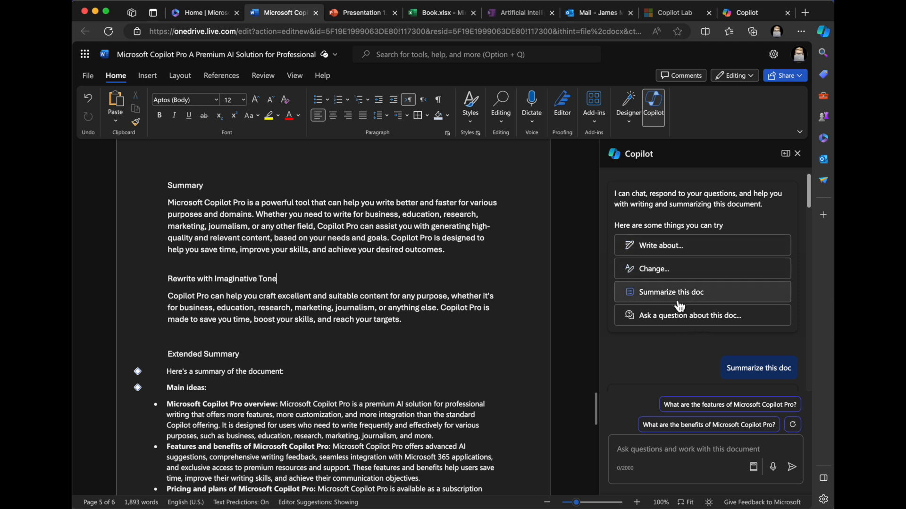
Step: Review the Copilot chat's suggested actions, document summary and pricing answer alongside the document's earlier sections
scroll(730, 279, down, 13)
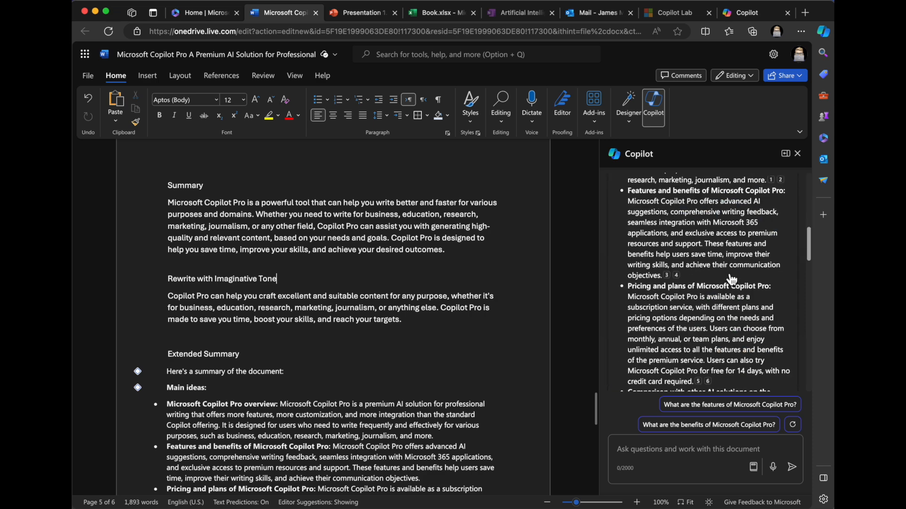
scroll(731, 280, down, 10)
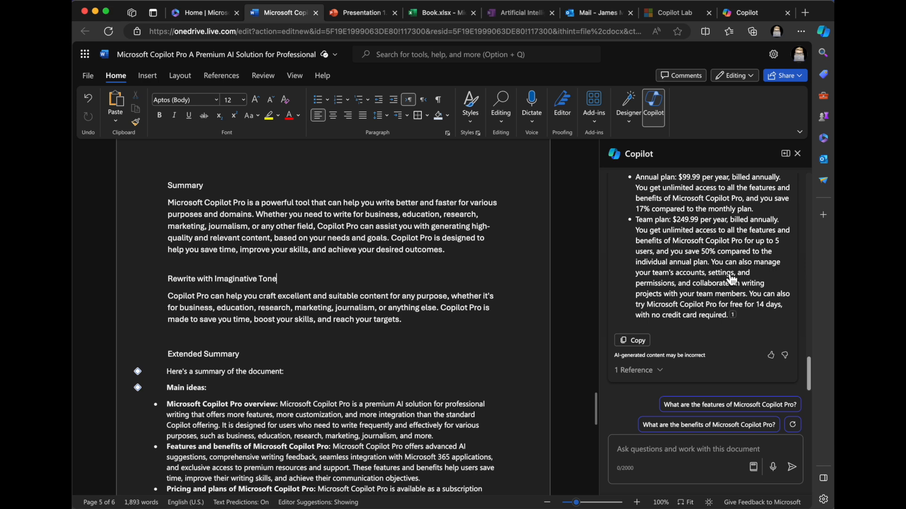
scroll(436, 276, up, 10)
scroll(436, 275, up, 15)
scroll(431, 297, up, 1)
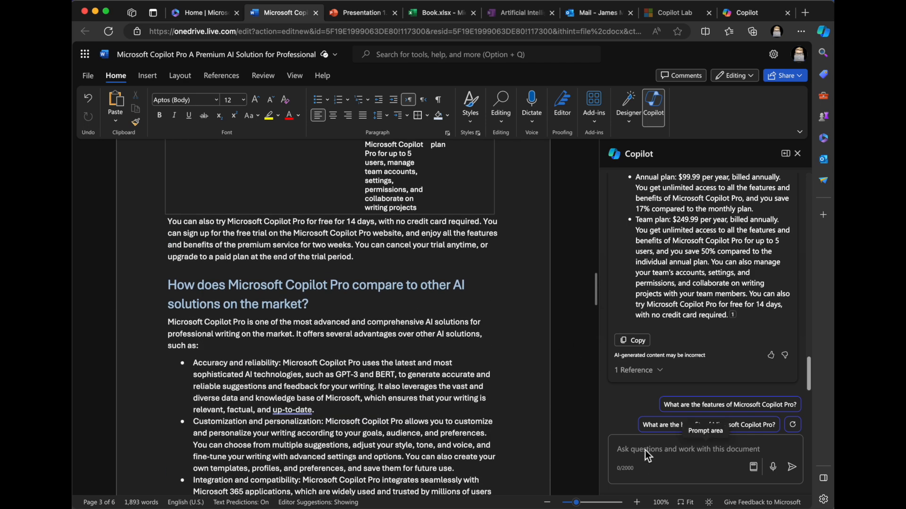
click(628, 453)
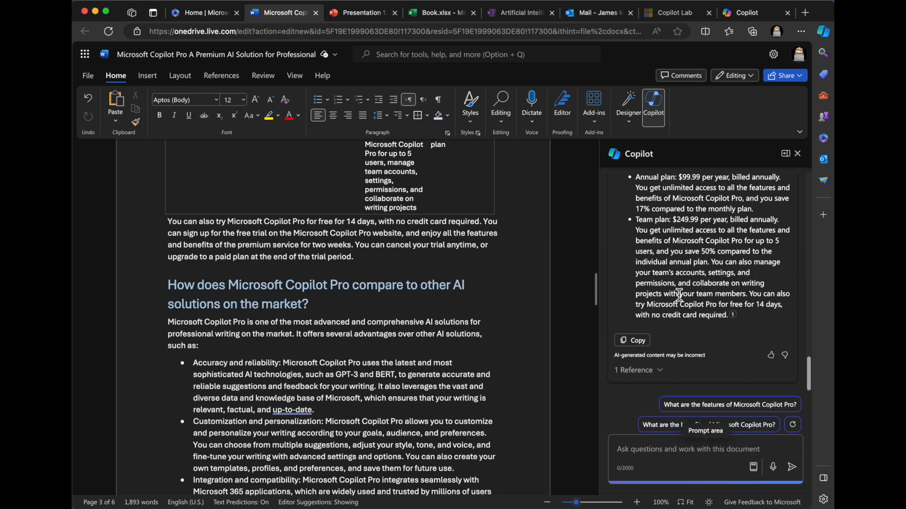
scroll(669, 247, up, 10)
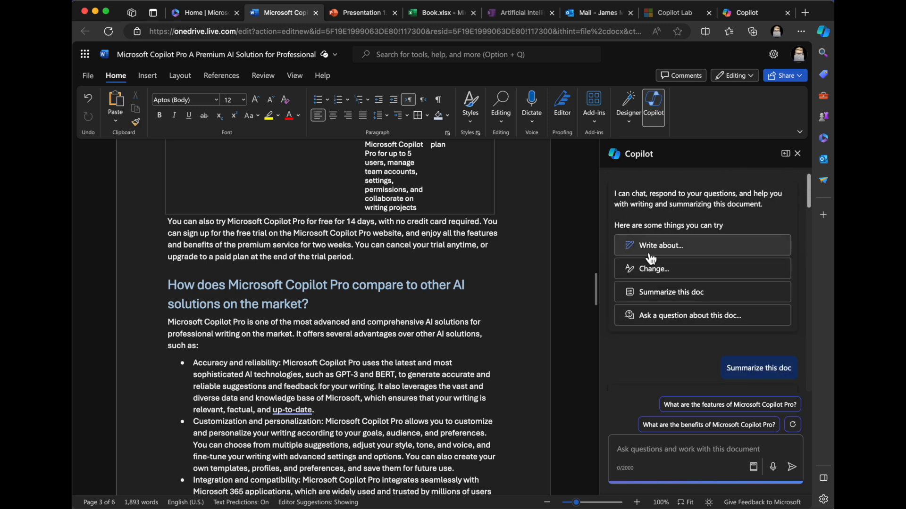
scroll(679, 347, down, 10)
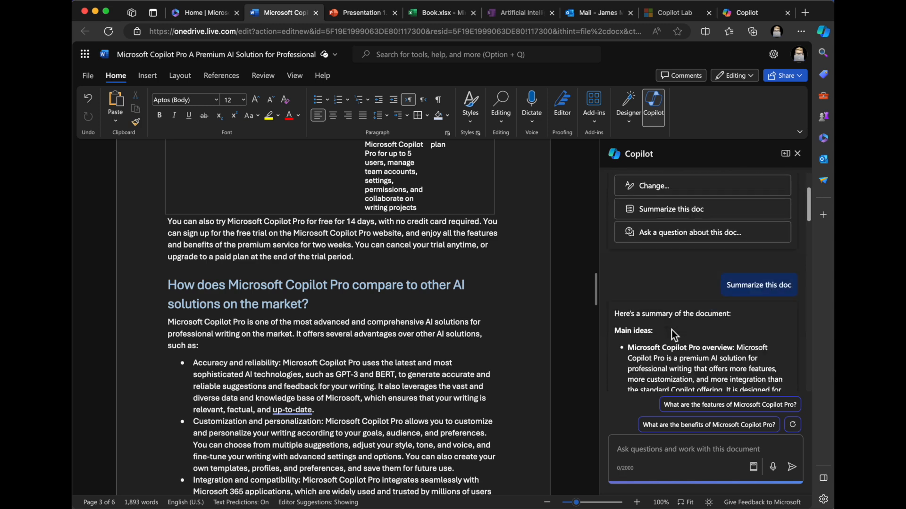
scroll(686, 353, down, 5)
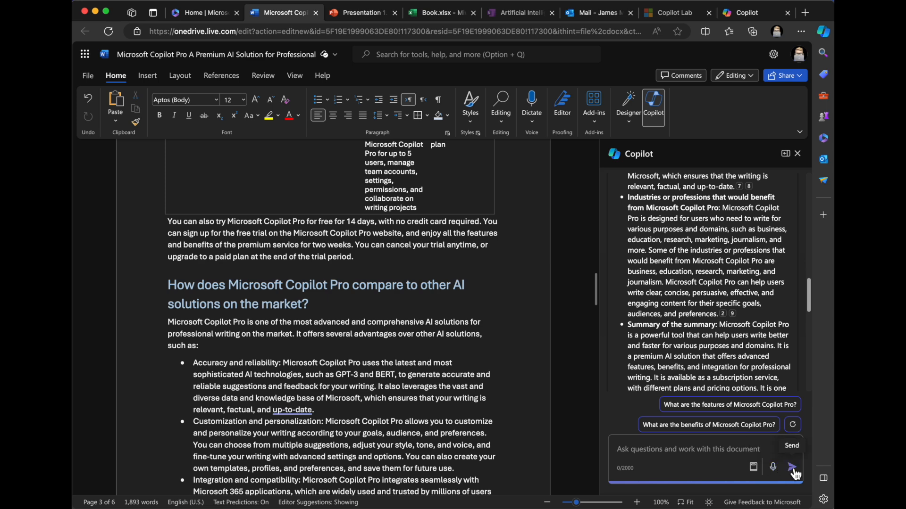
Step: Look through Copilot's example Create prompts and open the full Copilot Lab prompt collection
click(753, 467)
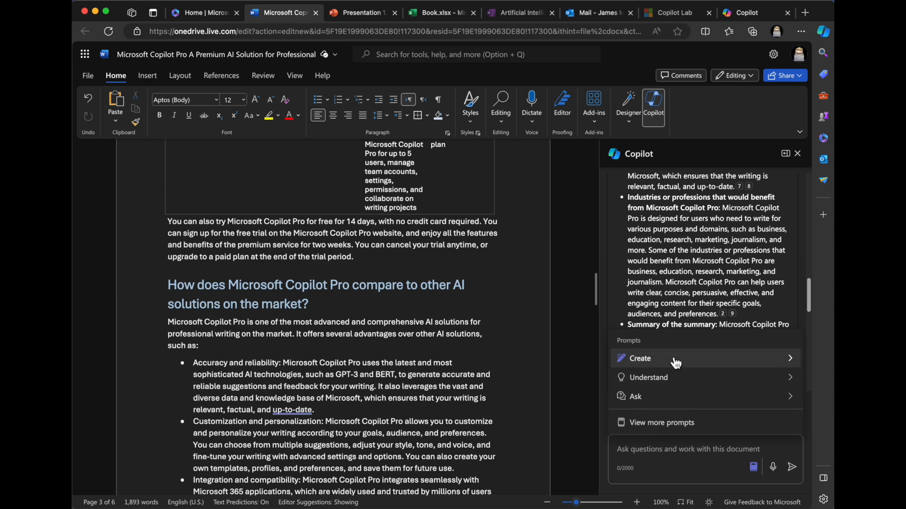
click(676, 362)
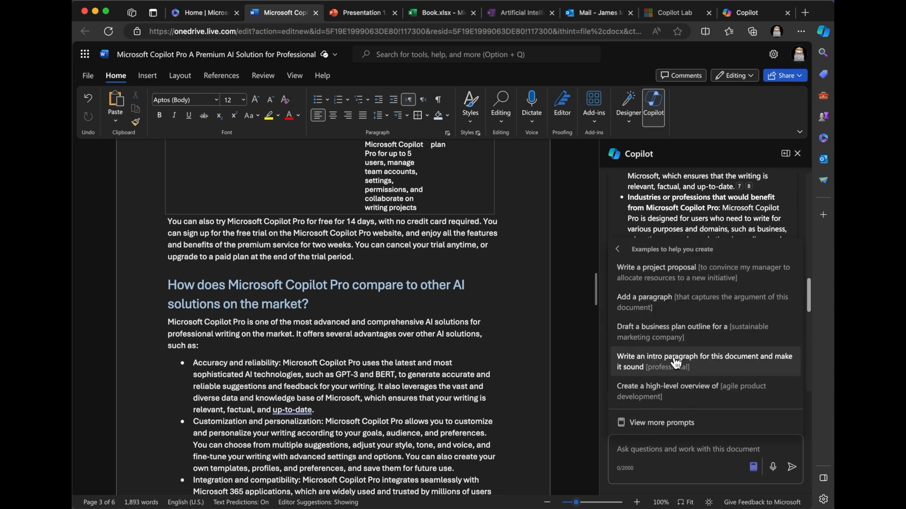
click(668, 423)
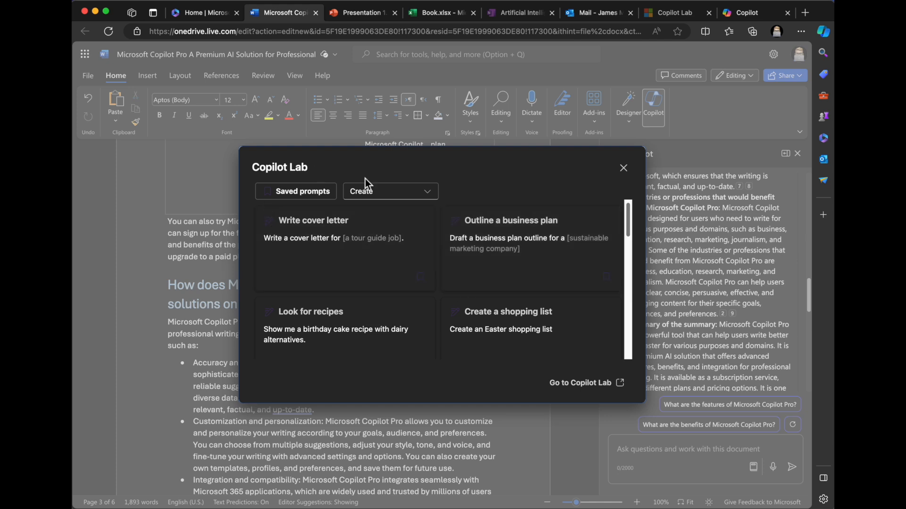
Step: Browse the Copilot Lab prompts filtered by Understand and by Ask, and close the collection
click(390, 200)
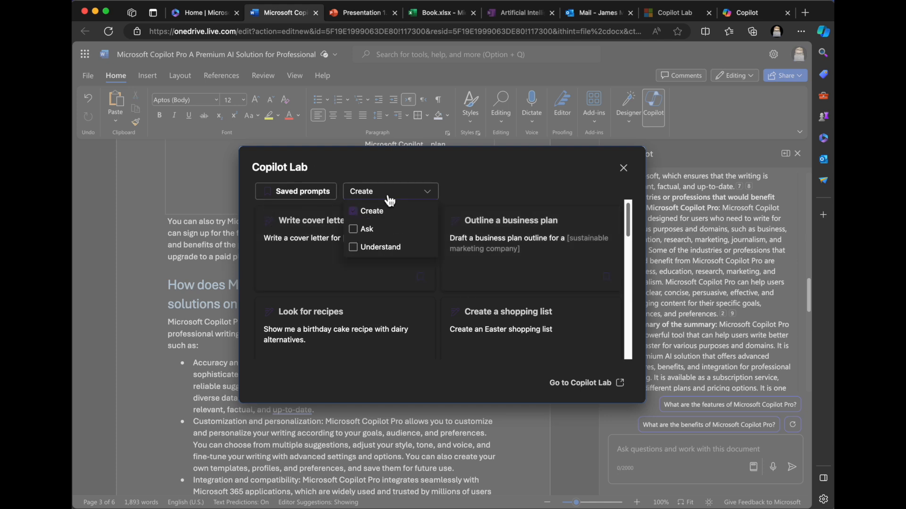
click(363, 228)
click(361, 211)
click(357, 235)
click(382, 247)
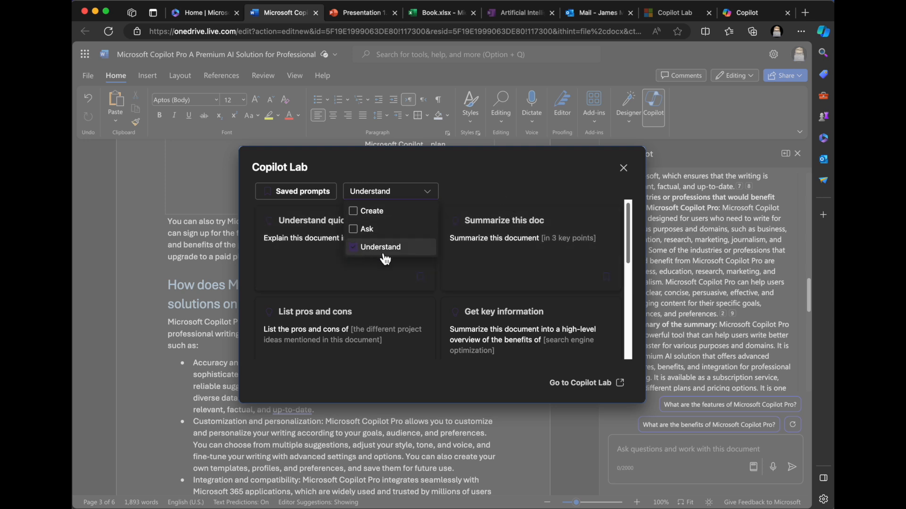
click(355, 231)
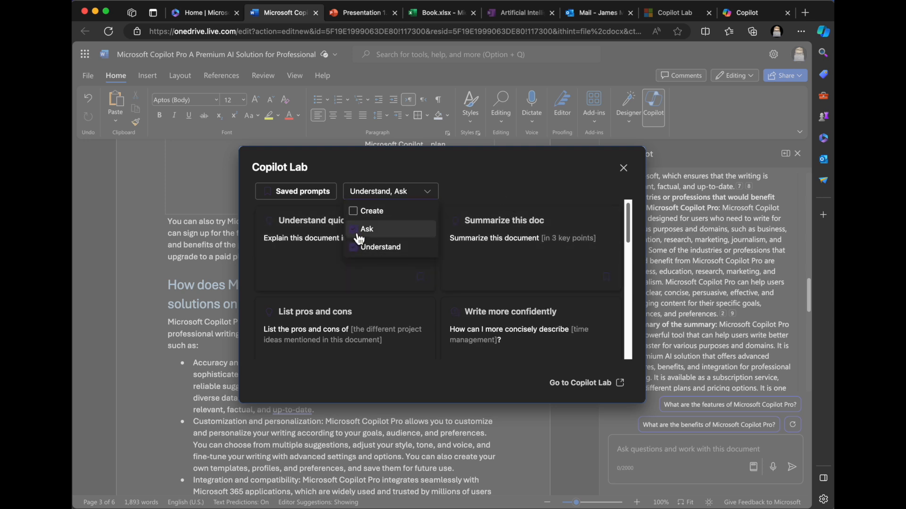
click(357, 247)
click(486, 189)
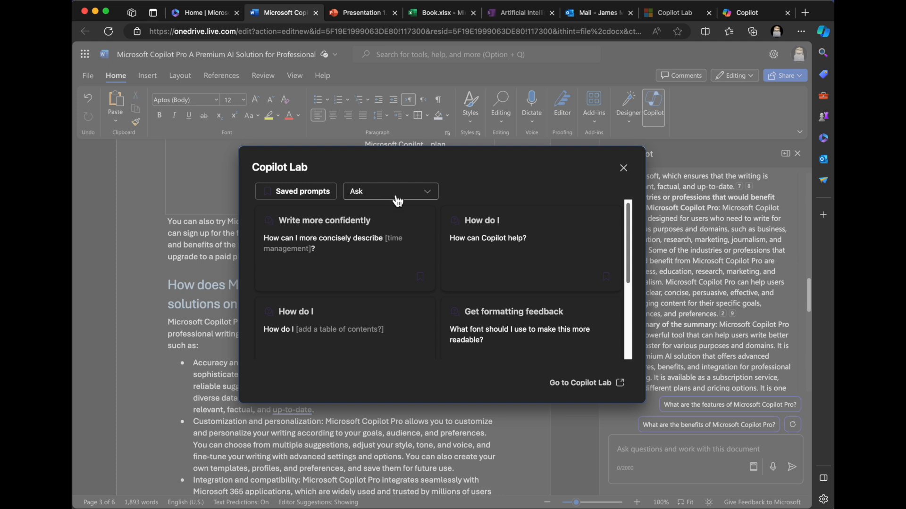
click(627, 170)
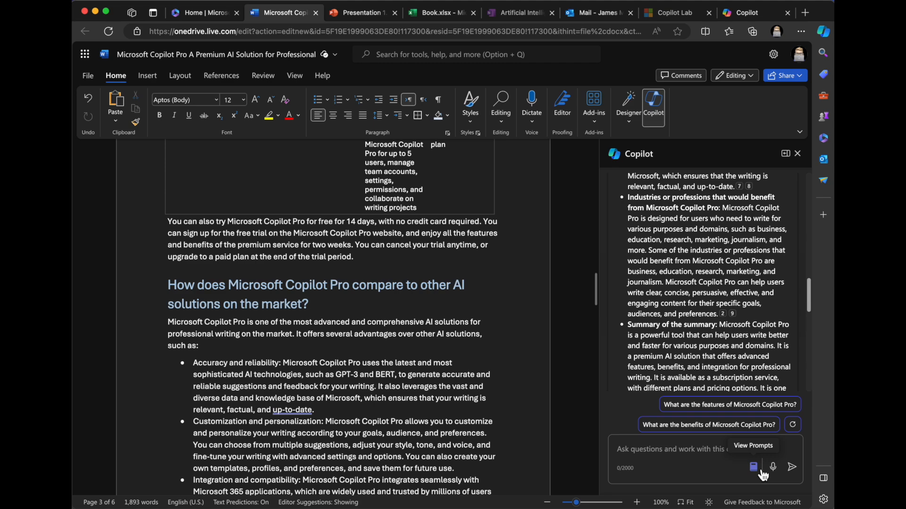
Step: Return to the beginning of the Word document and switch to the blank PowerPoint presentation
scroll(481, 294, up, 10)
scroll(480, 293, up, 5)
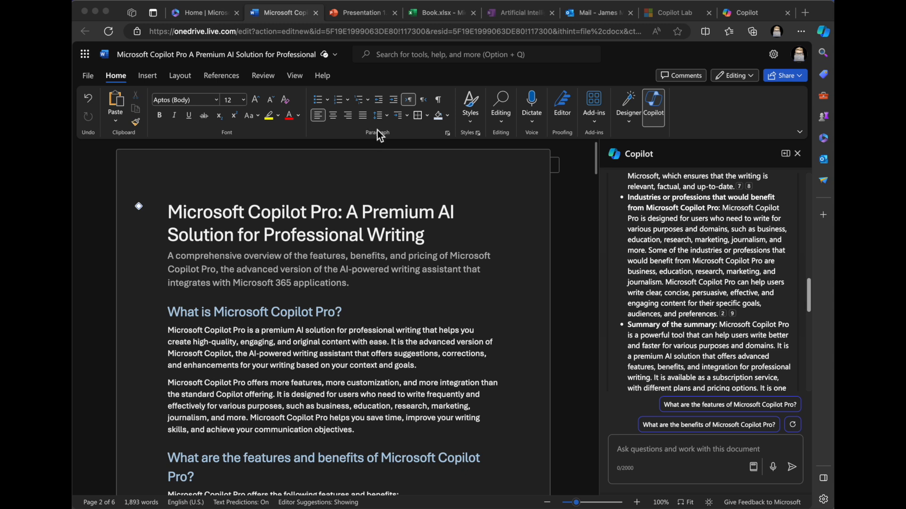
click(370, 17)
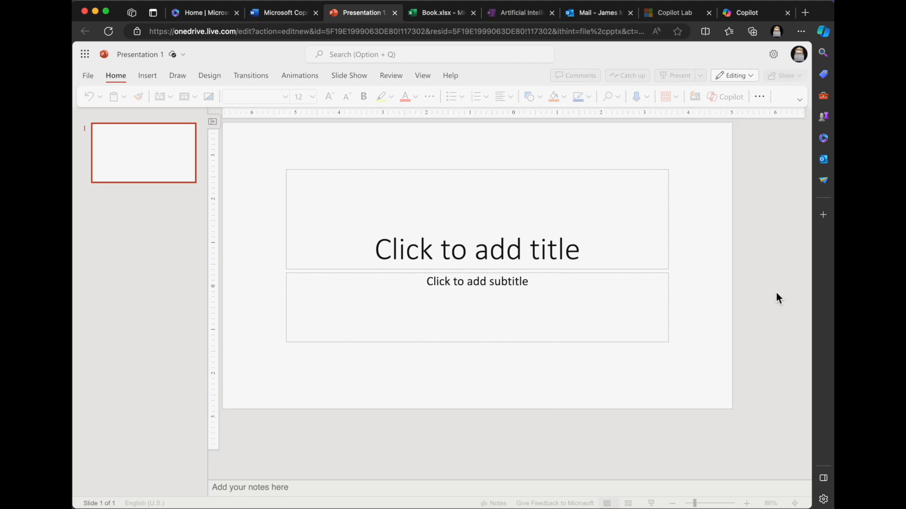
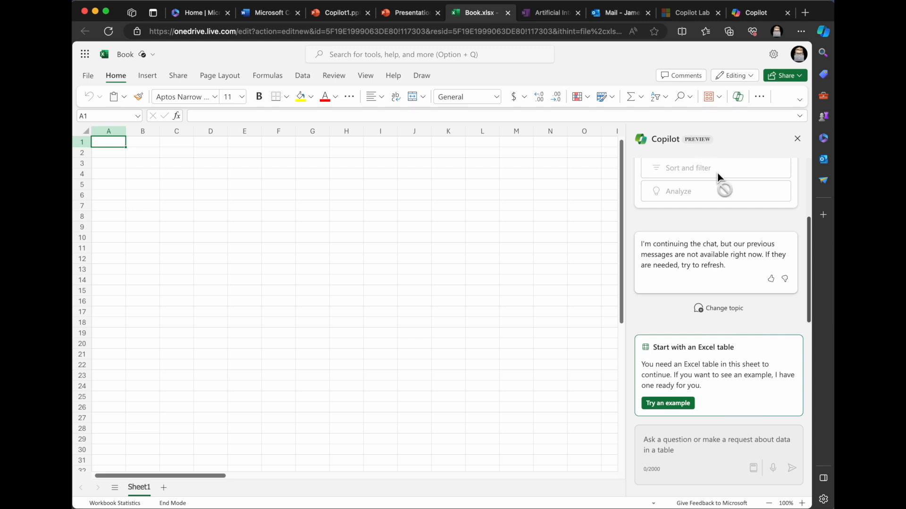
Step: Check Copilot's options for Excel tables and have it add its example table to the empty Sheet1
scroll(729, 233, up, 3)
scroll(729, 227, down, 3)
scroll(687, 326, up, 3)
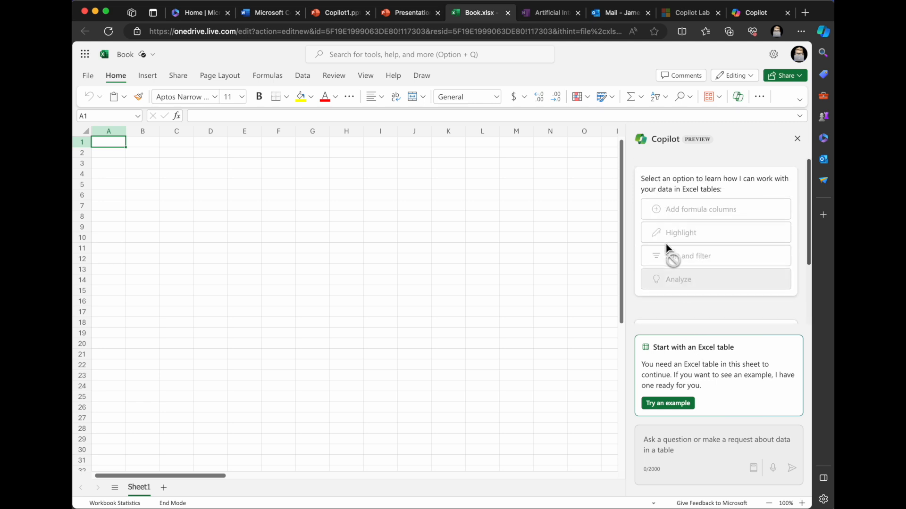
scroll(679, 273, down, 1)
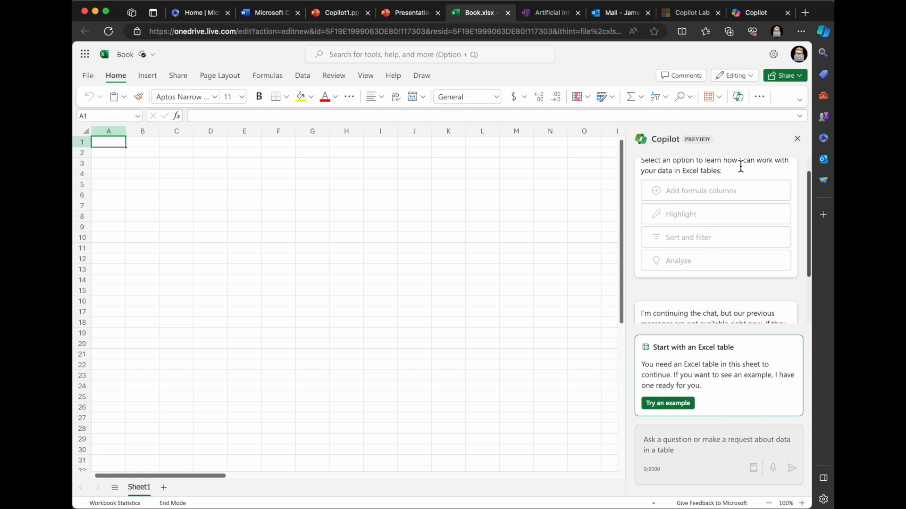
click(657, 405)
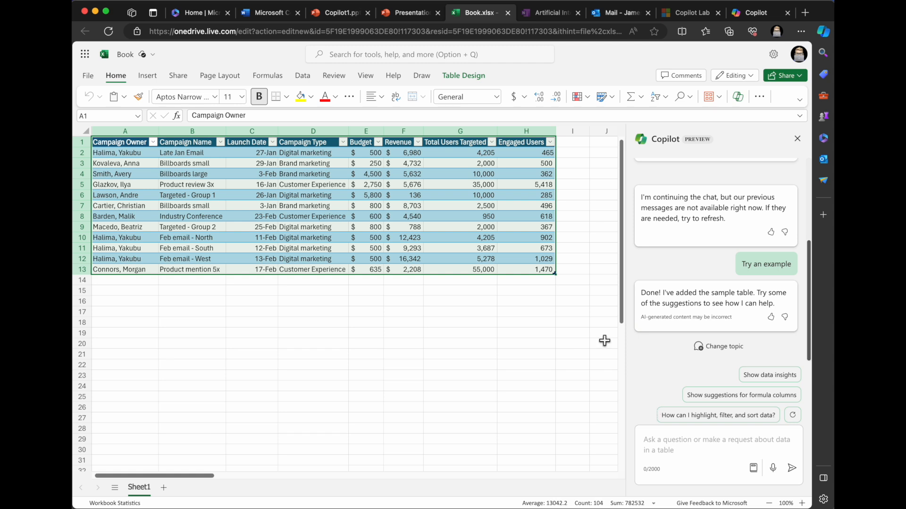
Step: Have Copilot show data insights for the campaign table and add the 'Revenue' by 'Launch Date' chart to a new sheet
scroll(764, 339, up, 5)
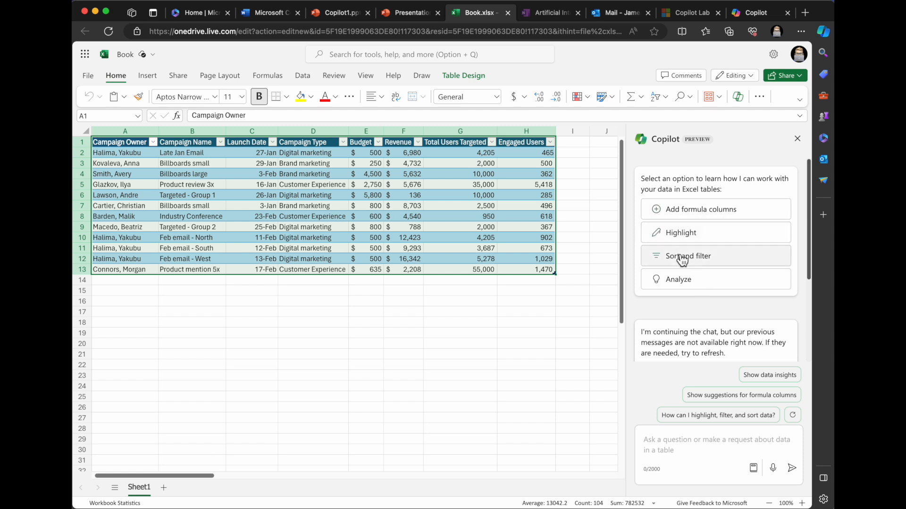
scroll(716, 287, down, 5)
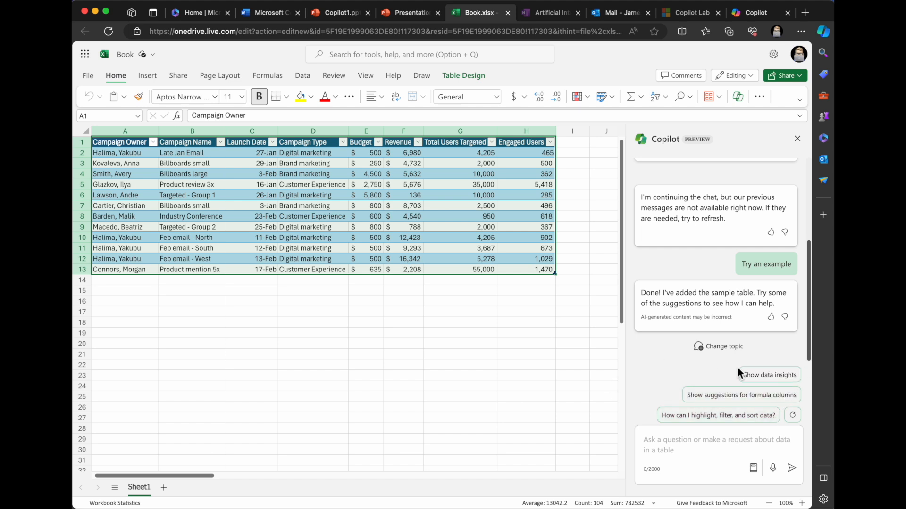
click(750, 375)
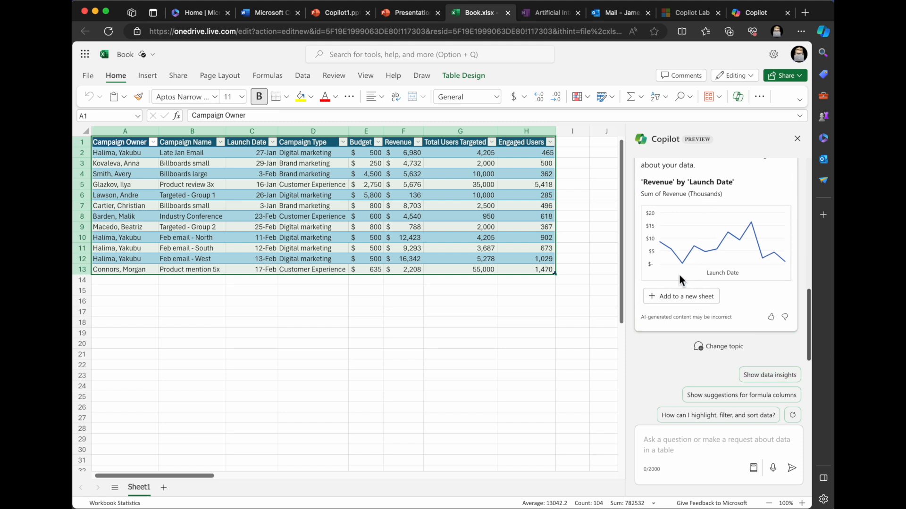
click(690, 300)
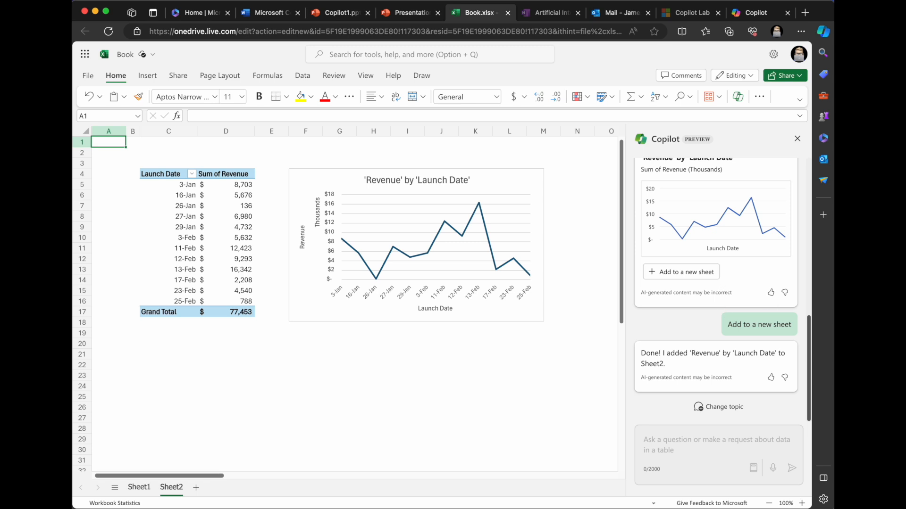
Step: Return to Sheet1 and ask Copilot to "Bold the top 10 values in the revenue column"
click(142, 493)
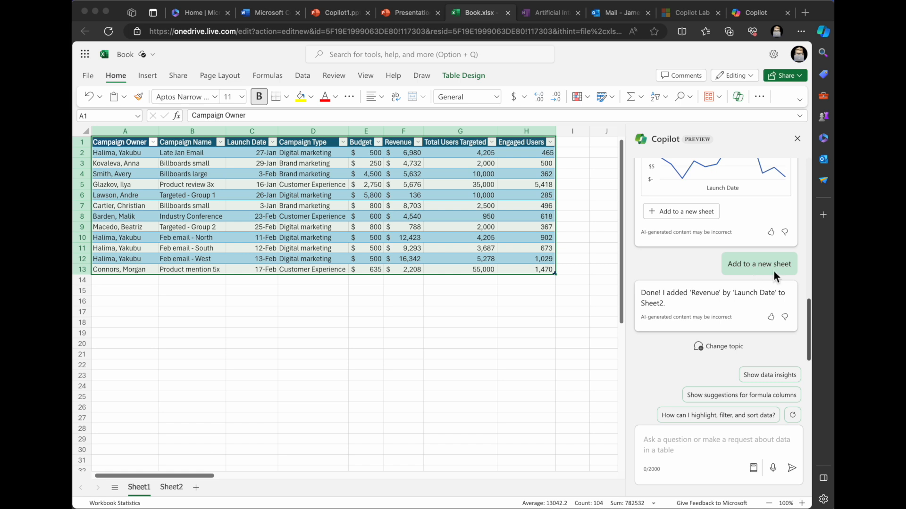
click(678, 441)
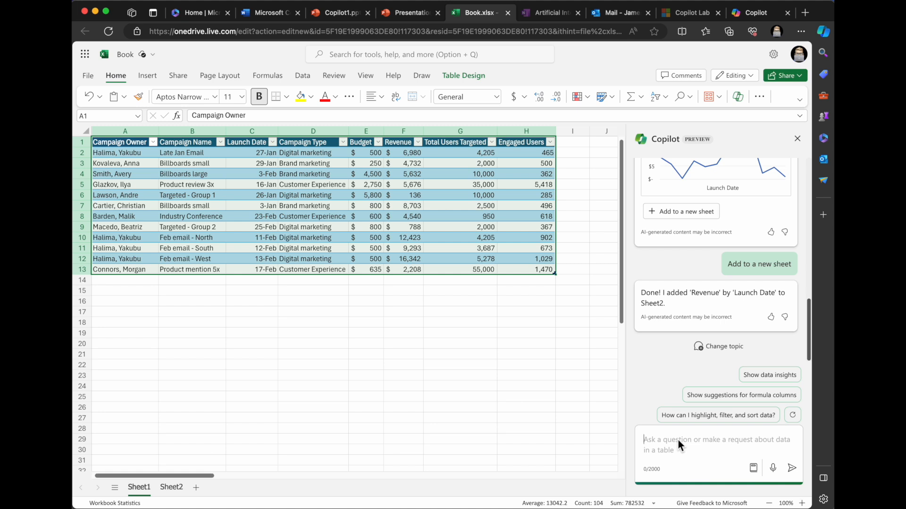
text(Bold the top 10 values in )
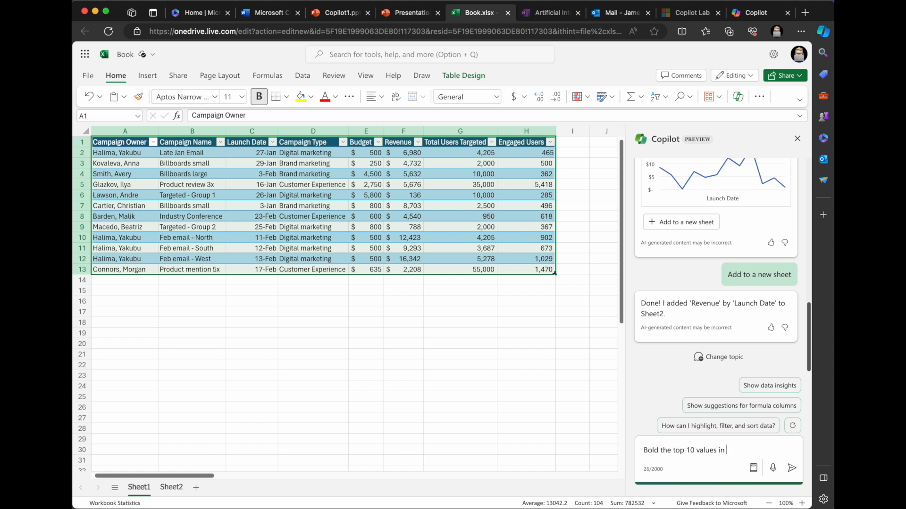
text(the revenue column)
key(Return)
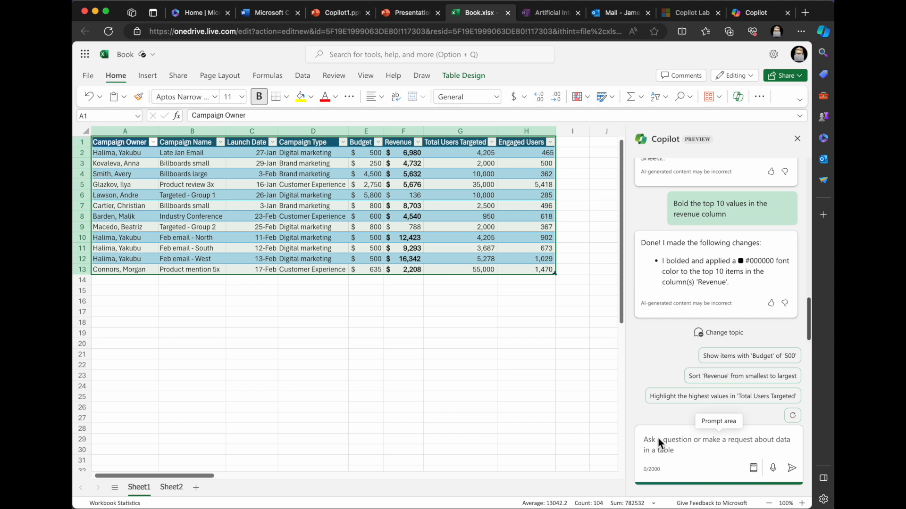
Step: Ask Copilot to "sort campaign owner alphabetically by last name"
text(sory)
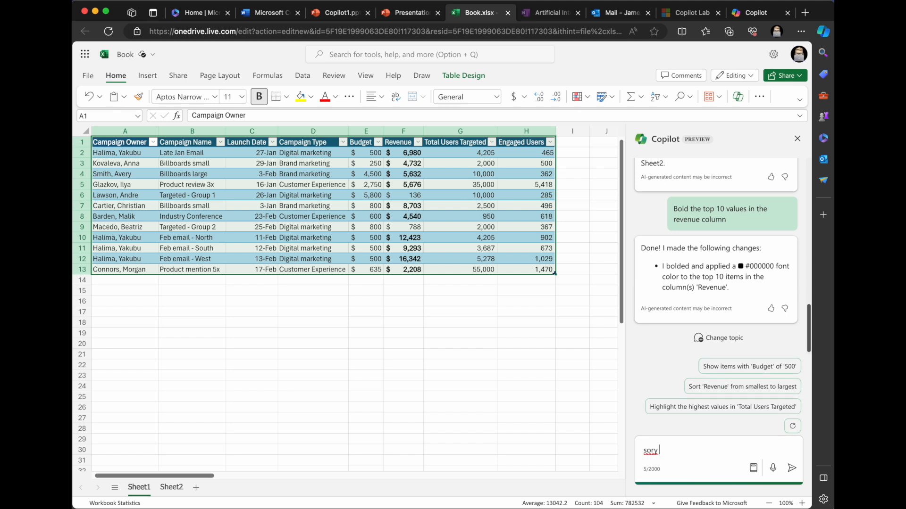
key(BackSpace)
key(BackSpace)
text(t cam)
text(pagi)
text(ign owner )
text(alphabet)
text(ically by last)
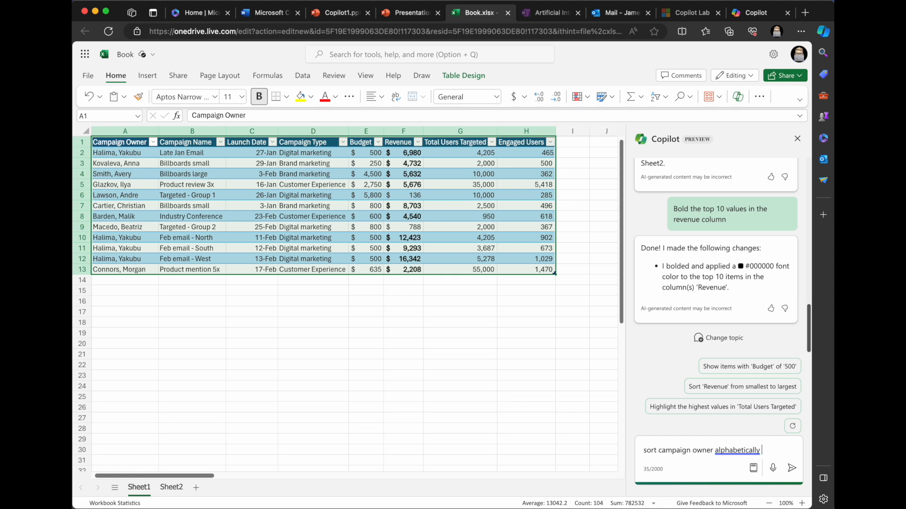
text( name)
key(Return)
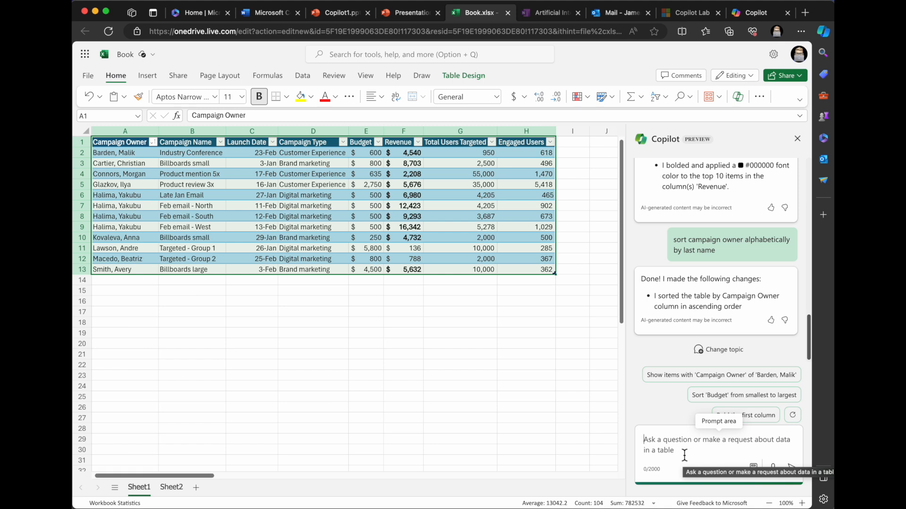
Step: Use Copilot's Analyze option to chart total 'Revenue' by 'Campaign Name' as a column chart and add it to a new sheet
scroll(750, 263, up, 10)
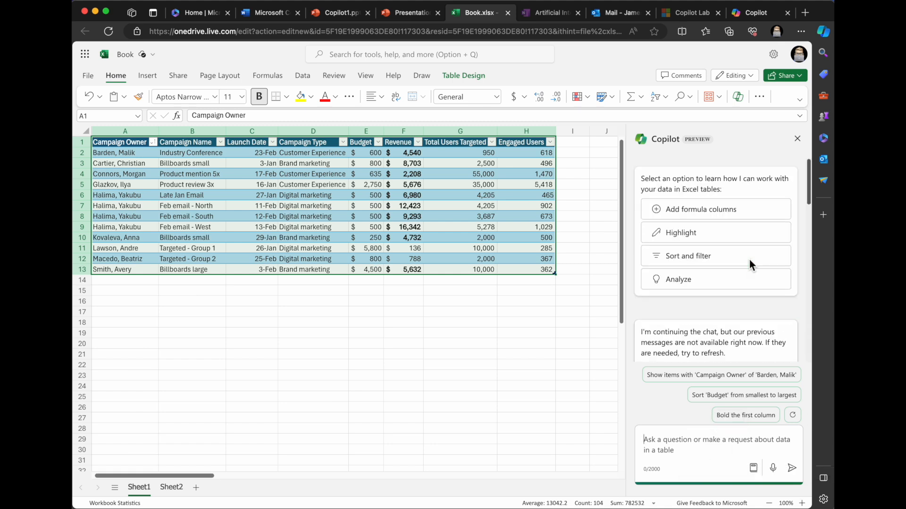
click(690, 293)
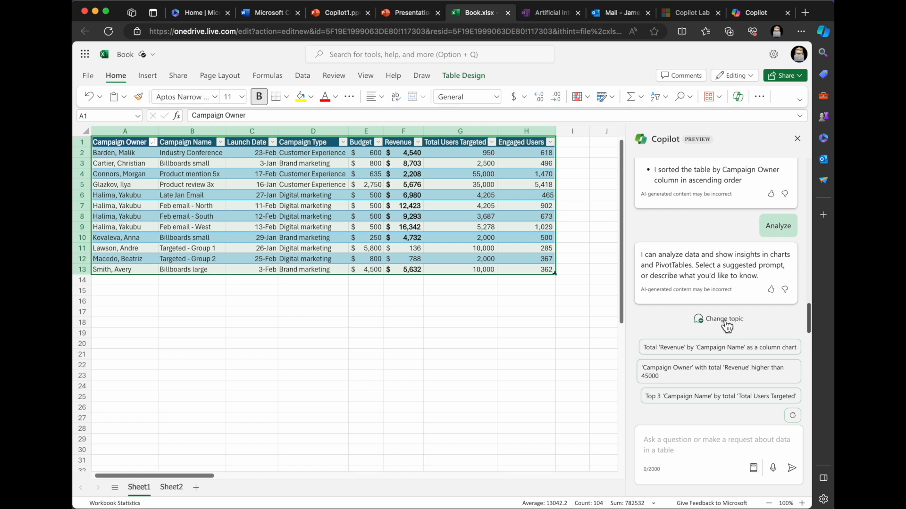
scroll(725, 308, up, 2)
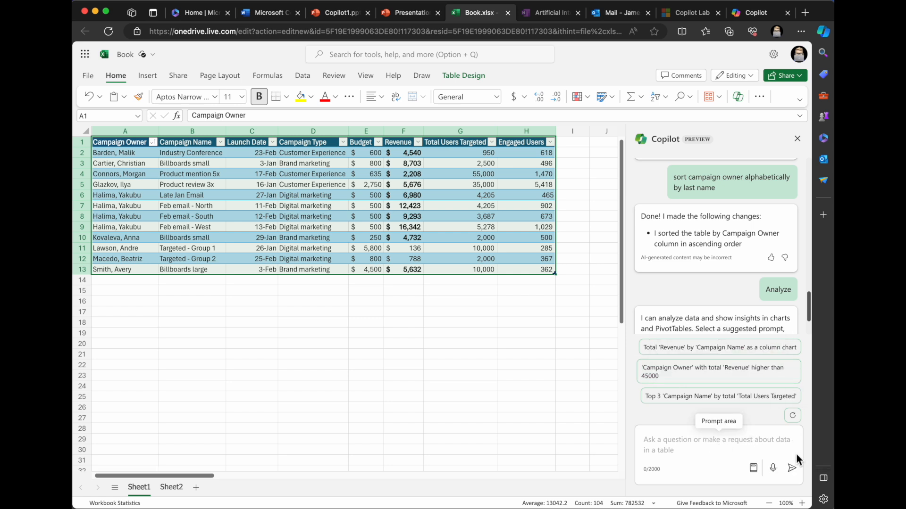
click(712, 353)
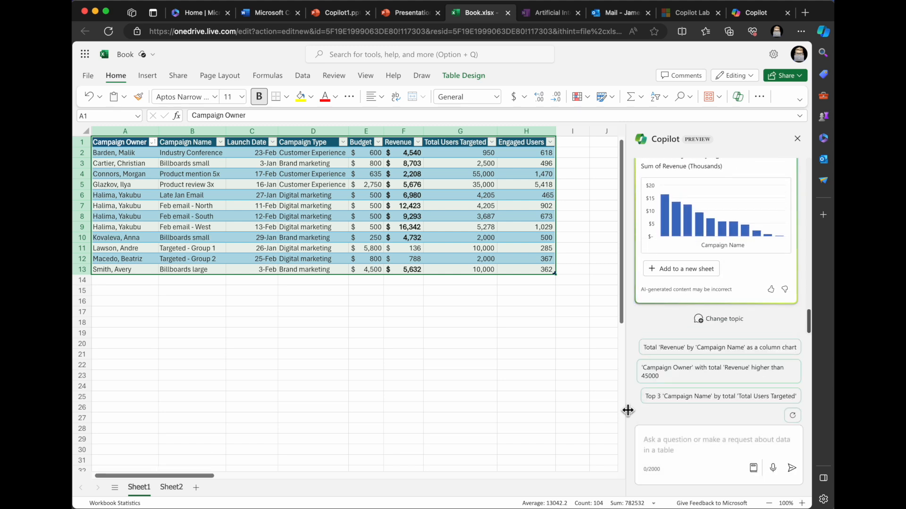
click(672, 270)
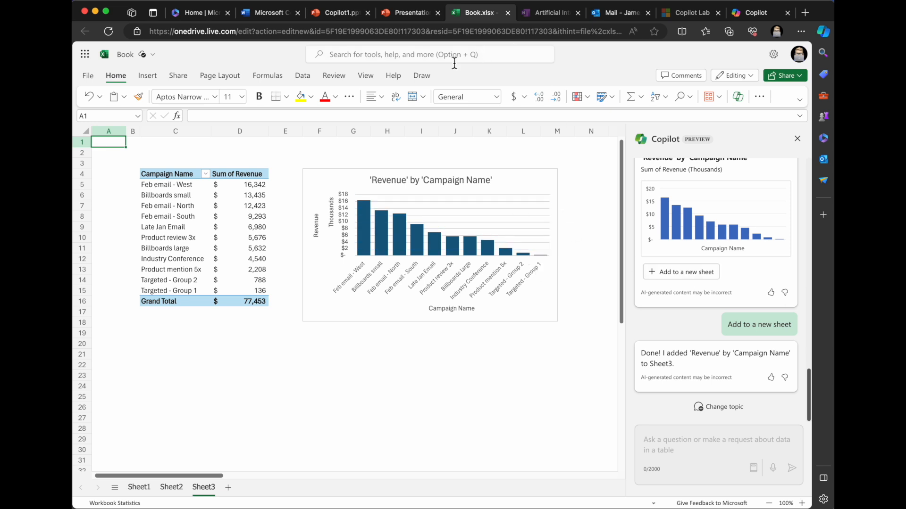
Step: Review the Copilot chat in the PowerPoint presentation, return briefly to the workbook, and switch to the Microsoft Copilot page in OneNote
click(406, 13)
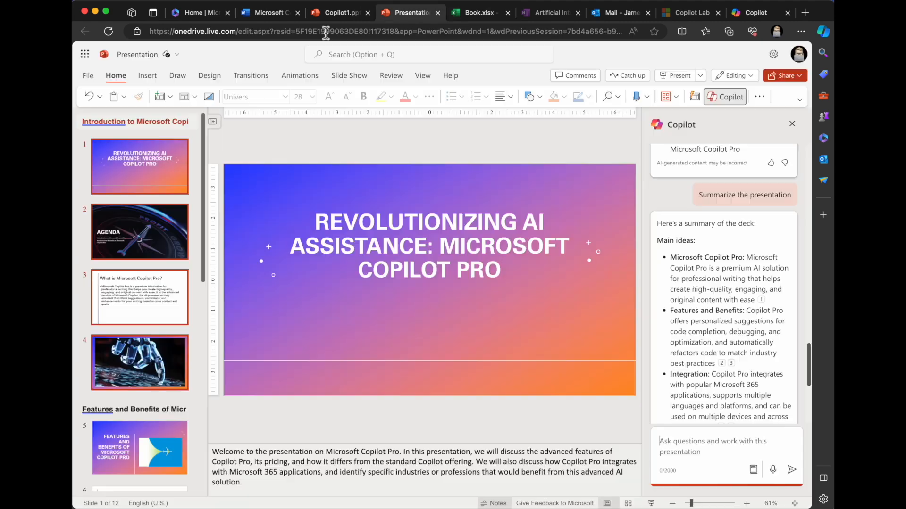
click(129, 56)
click(259, 58)
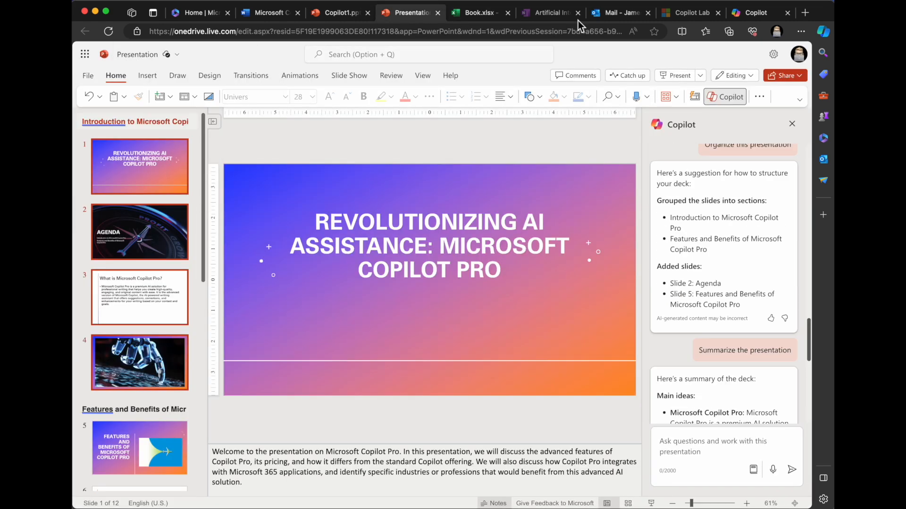
click(485, 13)
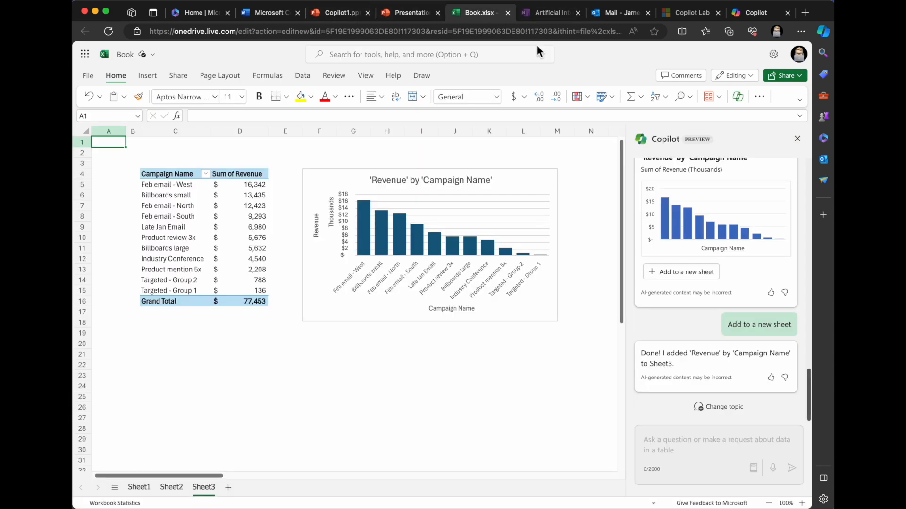
click(540, 18)
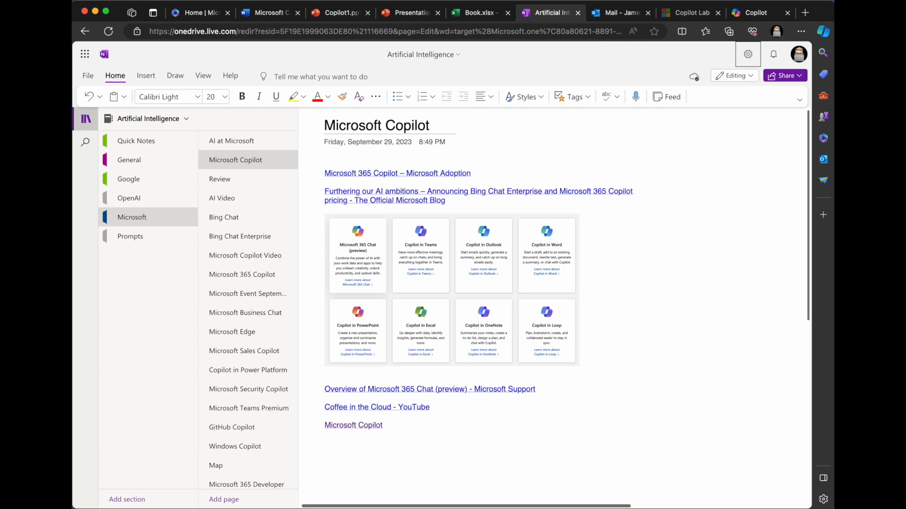
Step: Switch to Outlook, open the Microsoft e-book email and have Copilot summarize it
click(601, 14)
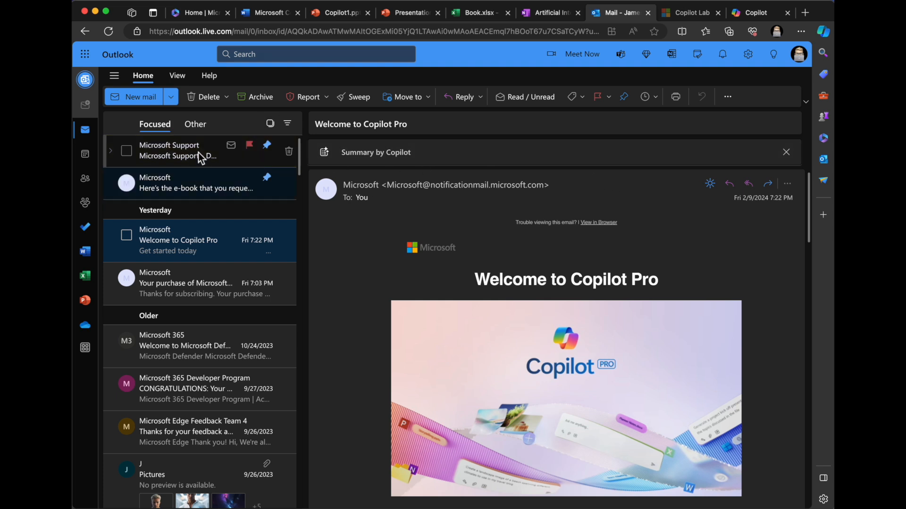
click(197, 196)
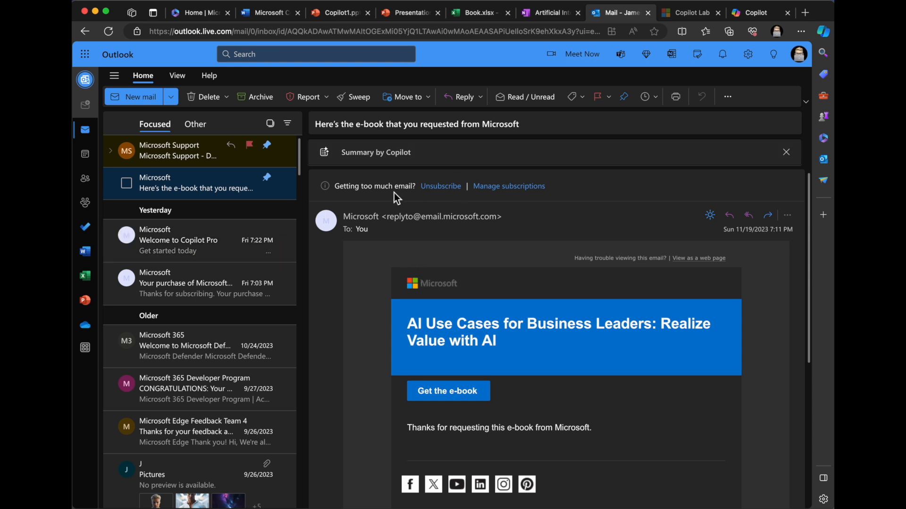
click(356, 160)
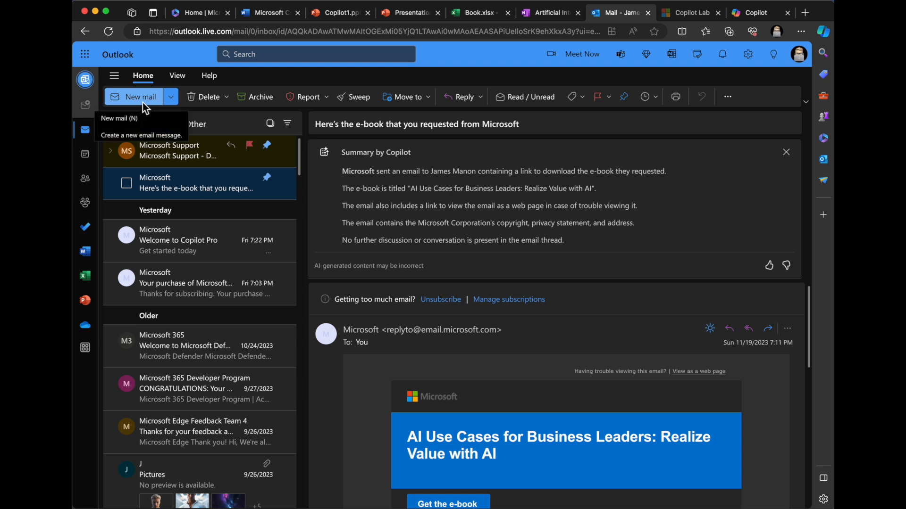
Step: Start a new email with Draft with Copilot and review its tone and length options
key(n)
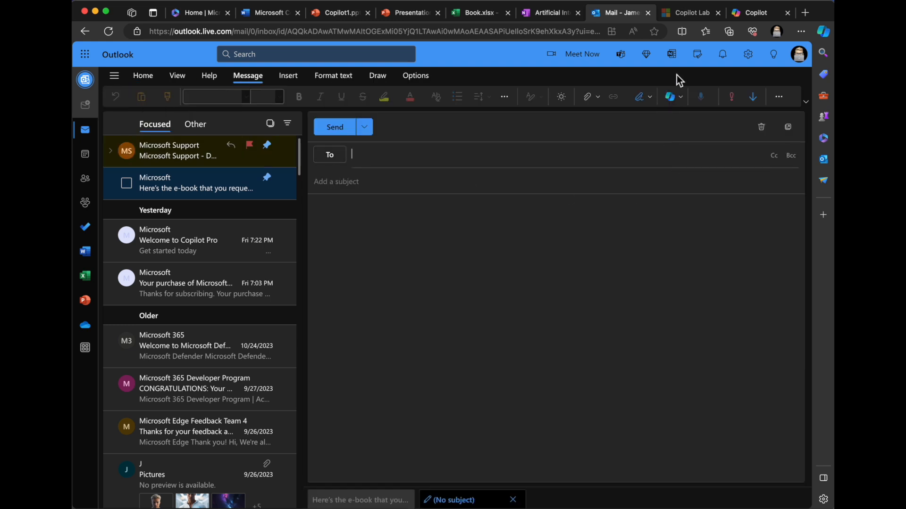
click(672, 101)
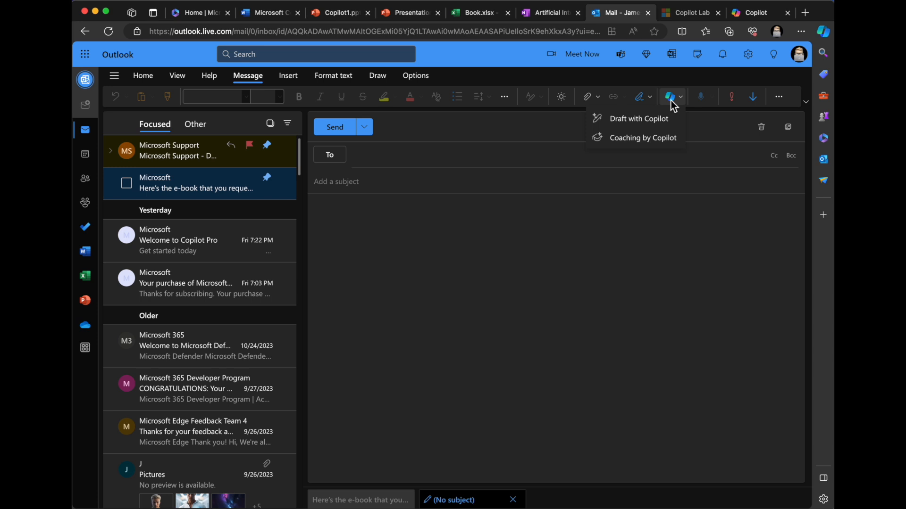
click(652, 119)
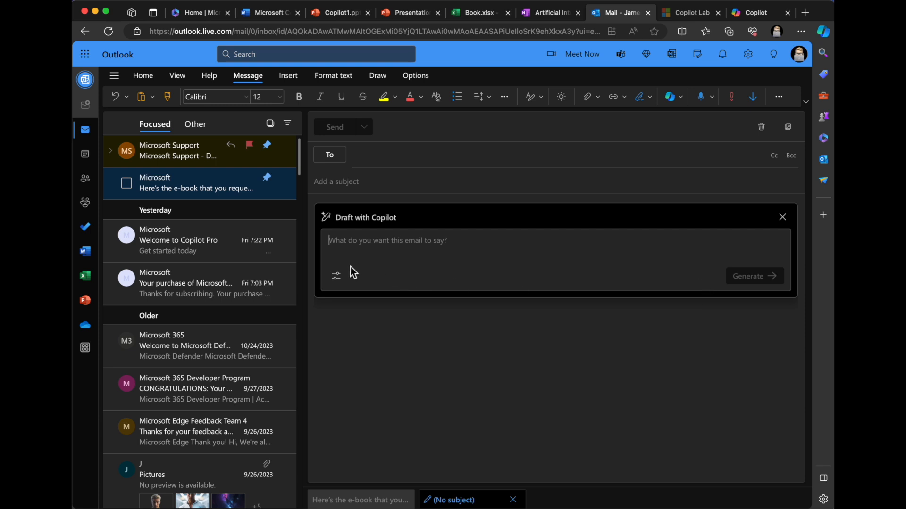
click(344, 286)
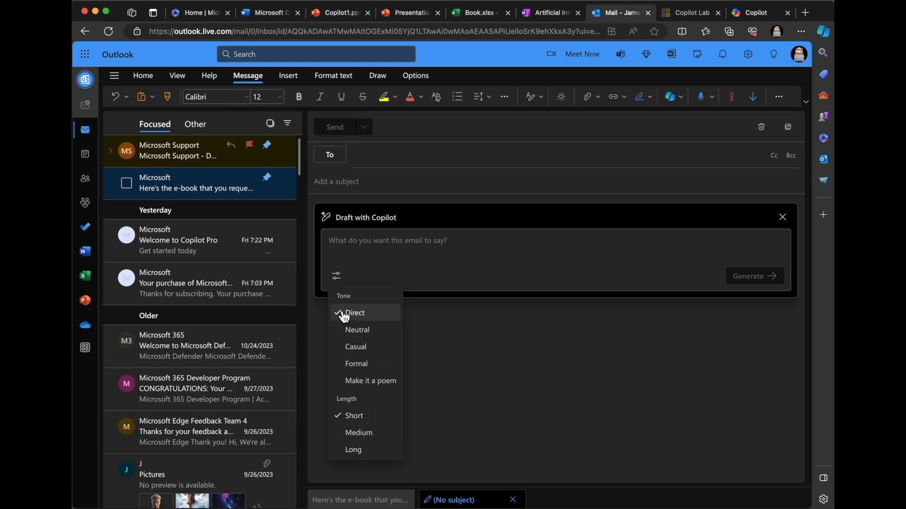
click(465, 246)
Step: Generate the email draft from the prompt "Let Satya Nadella know that I love Microsoft Copilot. I can't wait to explore more and share the experience with others."
key(super+Tab)
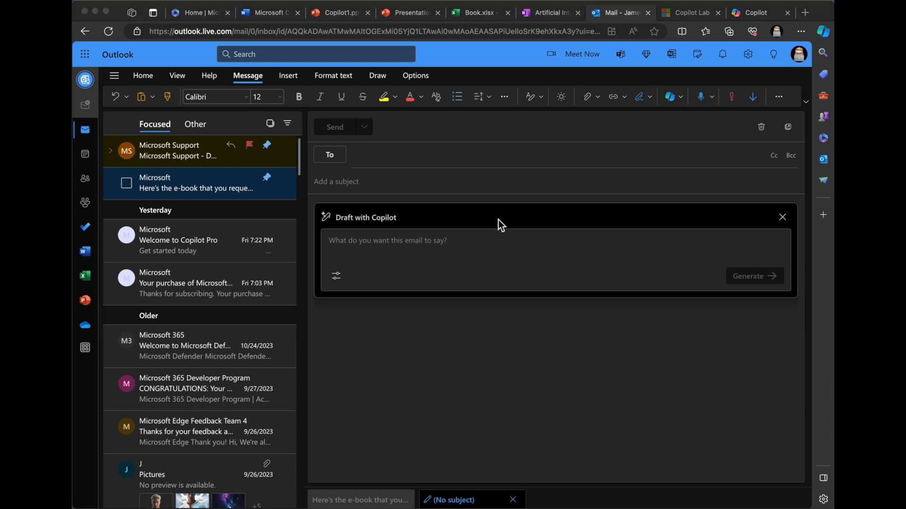
click(452, 248)
right_click(451, 249)
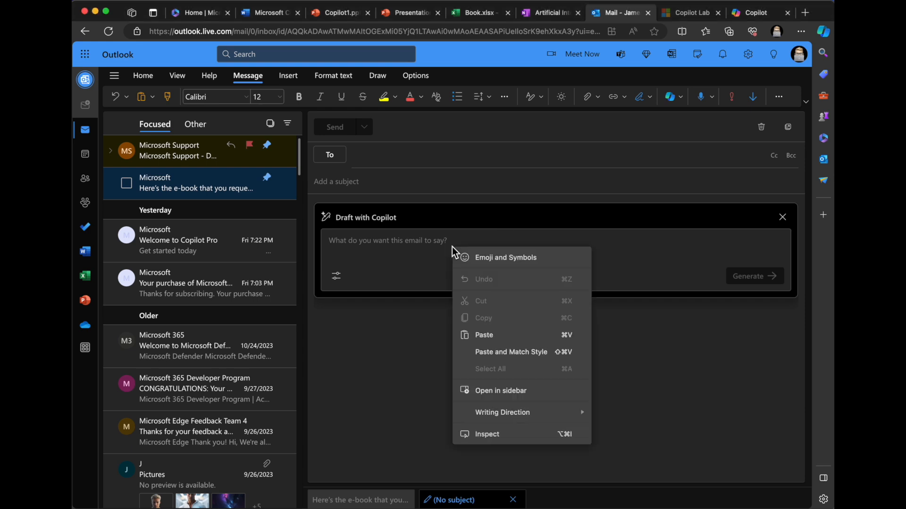
click(496, 341)
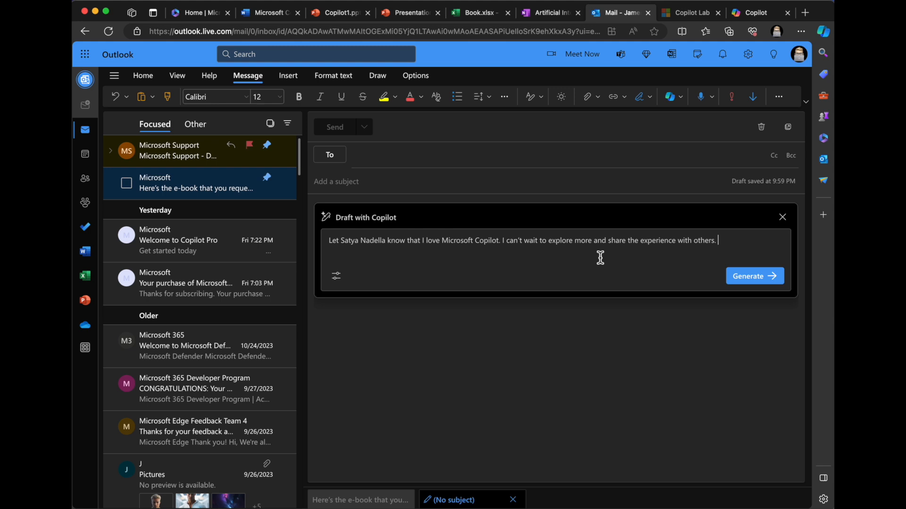
click(751, 287)
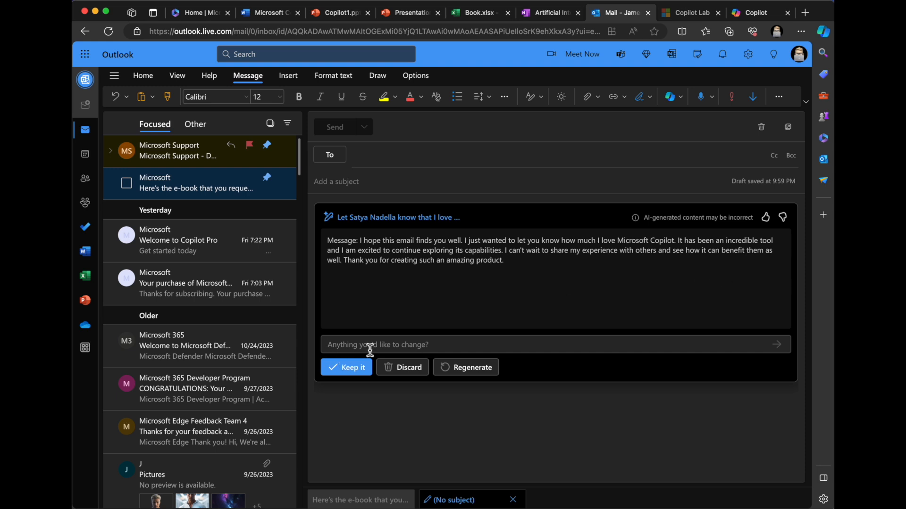
Step: Refine the draft with "Recognize the amazing developers and QA and project managers and all that contributed to this new AI and Copilots at Microsoft" and compare versions
text(Recognize the amazing developers and )
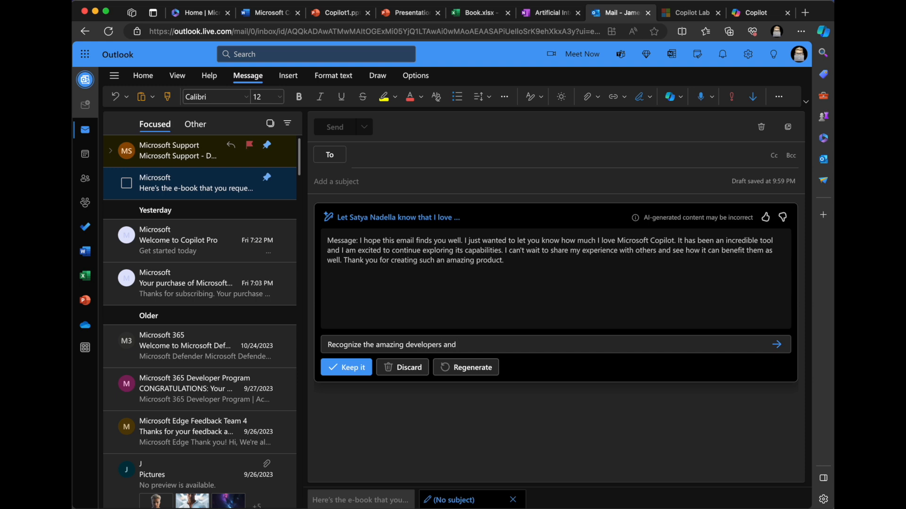
text(QA and proej)
key(BackSpace)
key(BackSpace)
text(ect managers )
text(and )
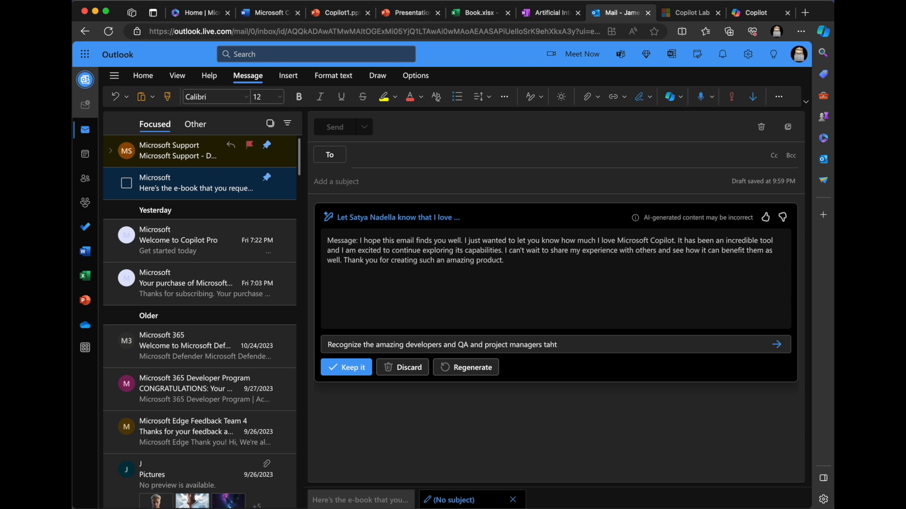
text(all that contributed to this )
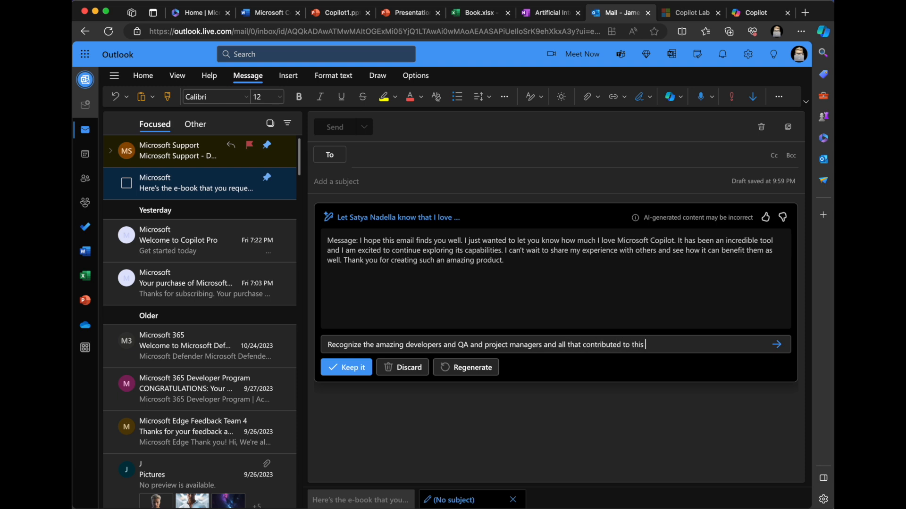
text(new AI and Copilots at Microsoft)
key(Return)
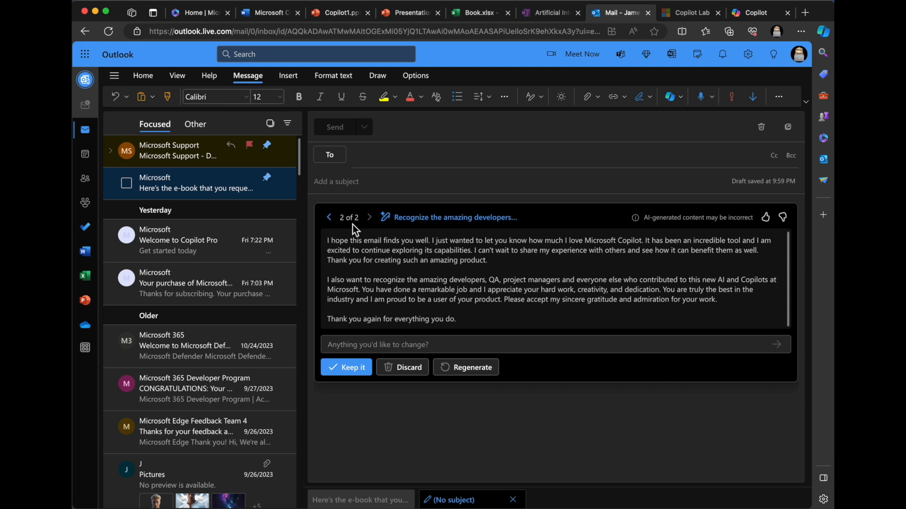
click(329, 218)
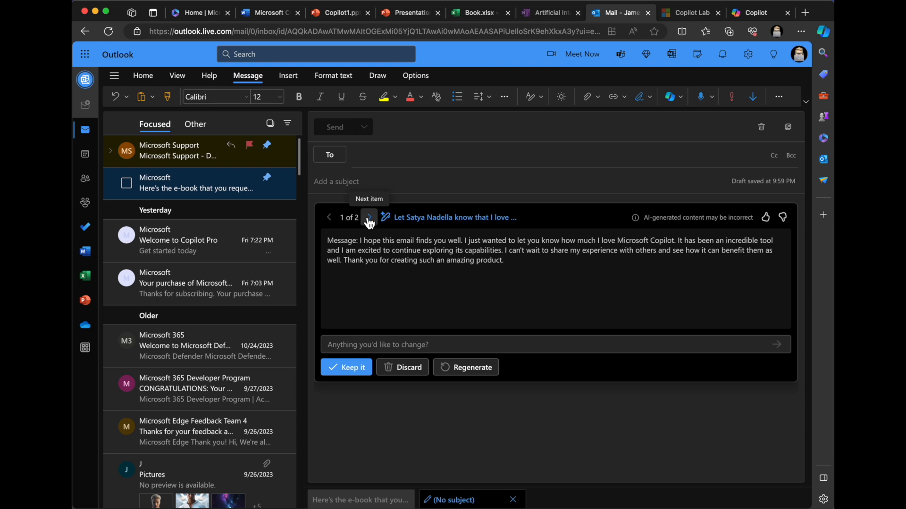
click(369, 218)
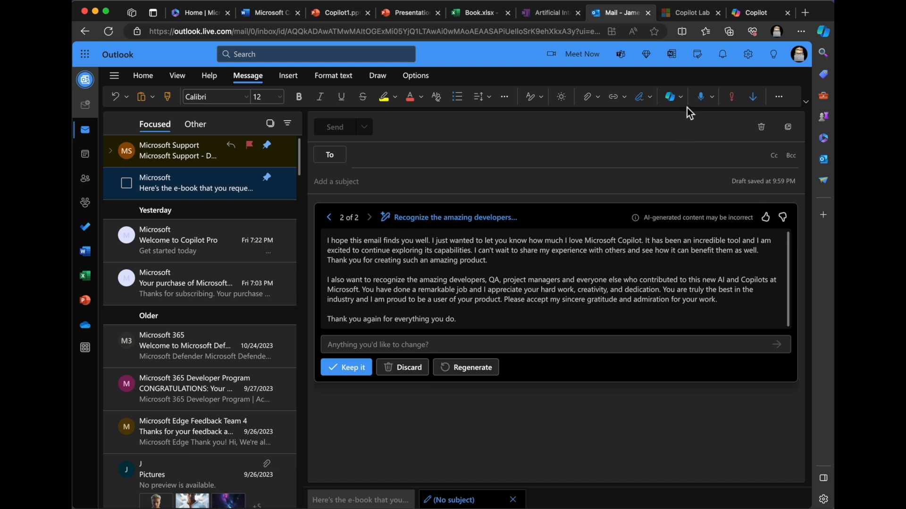
Step: Try to get Coaching by Copilot on the new email message
click(680, 98)
click(670, 137)
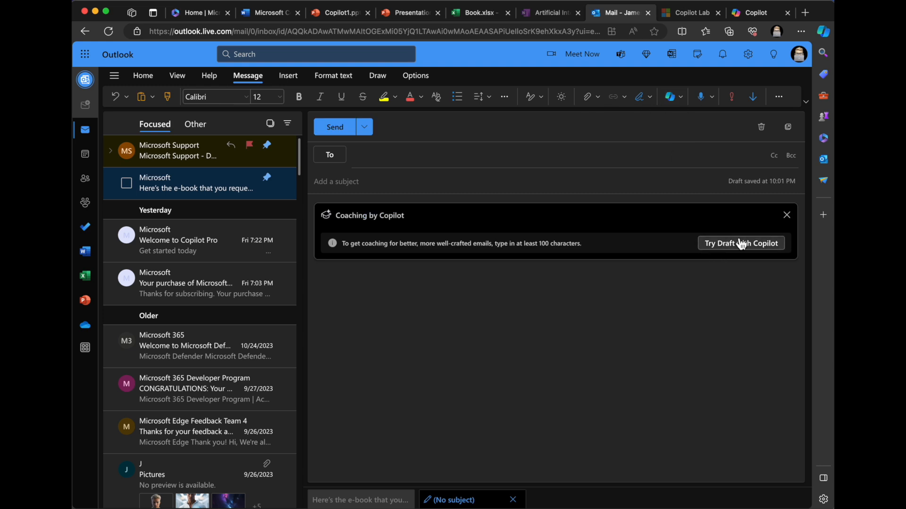
click(786, 215)
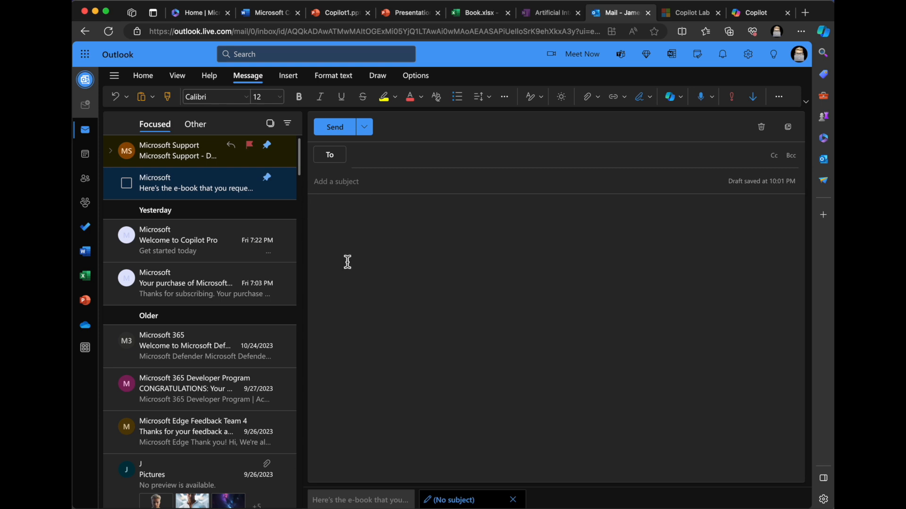
click(672, 93)
click(647, 136)
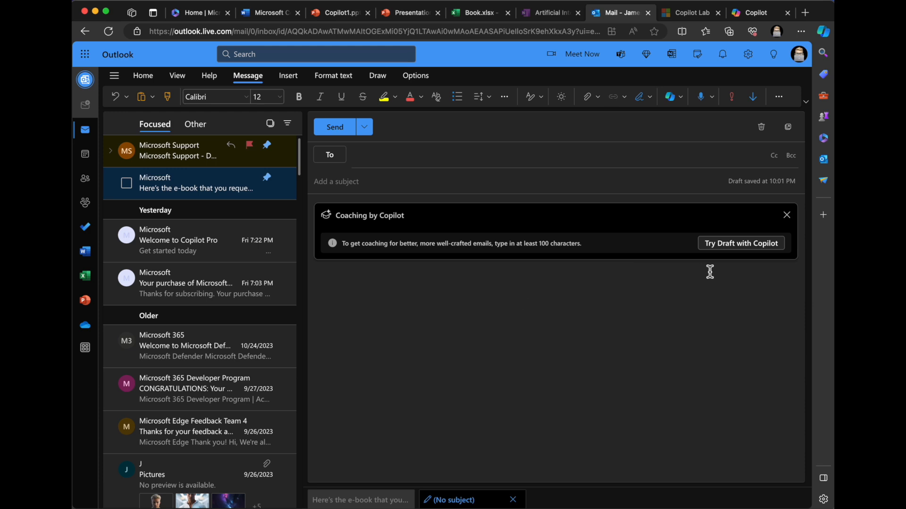
Step: Return to Draft with Copilot, paste the copied prompt and generate a new email draft
click(724, 247)
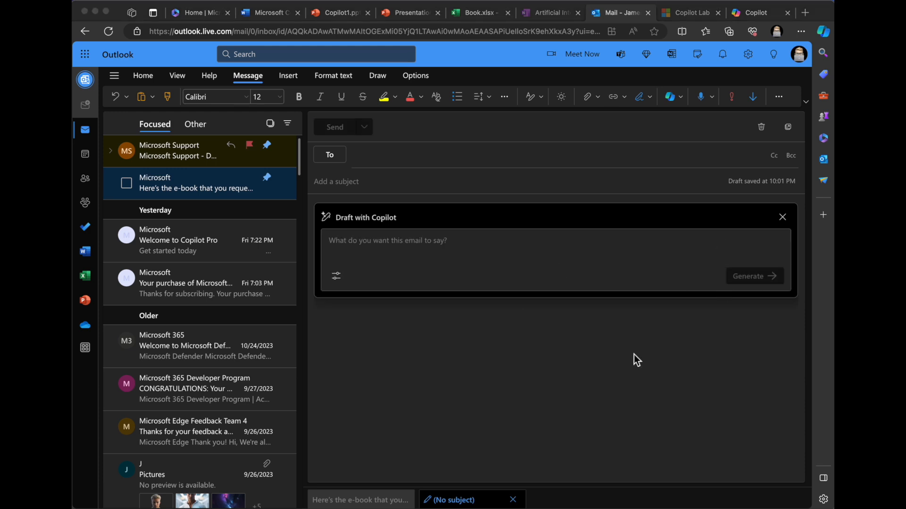
click(508, 244)
right_click(508, 244)
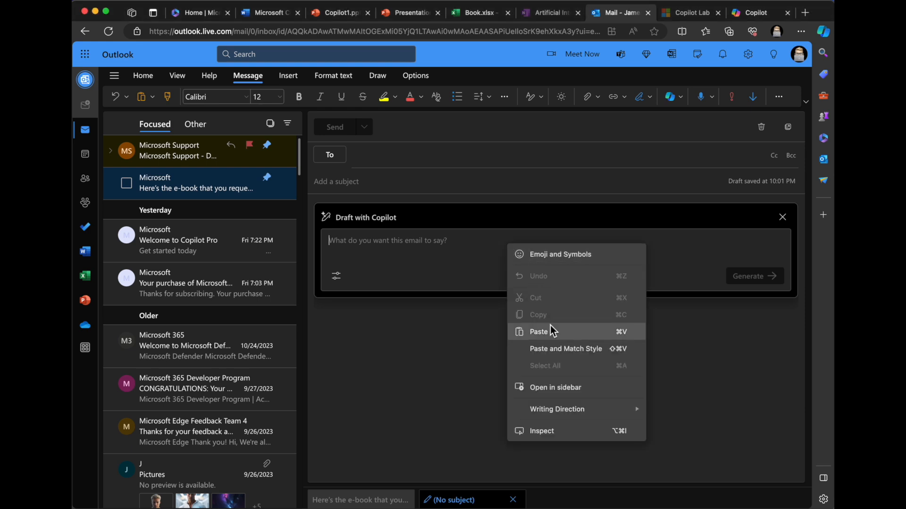
click(539, 332)
click(753, 278)
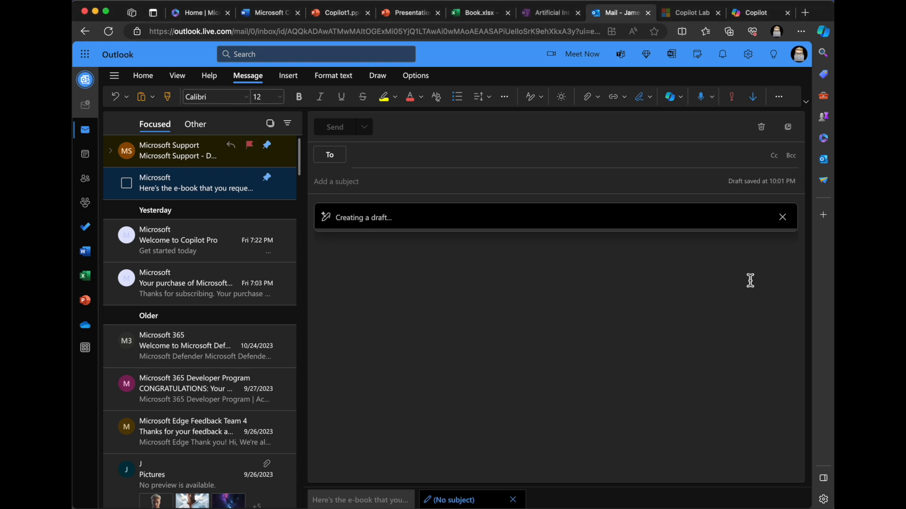